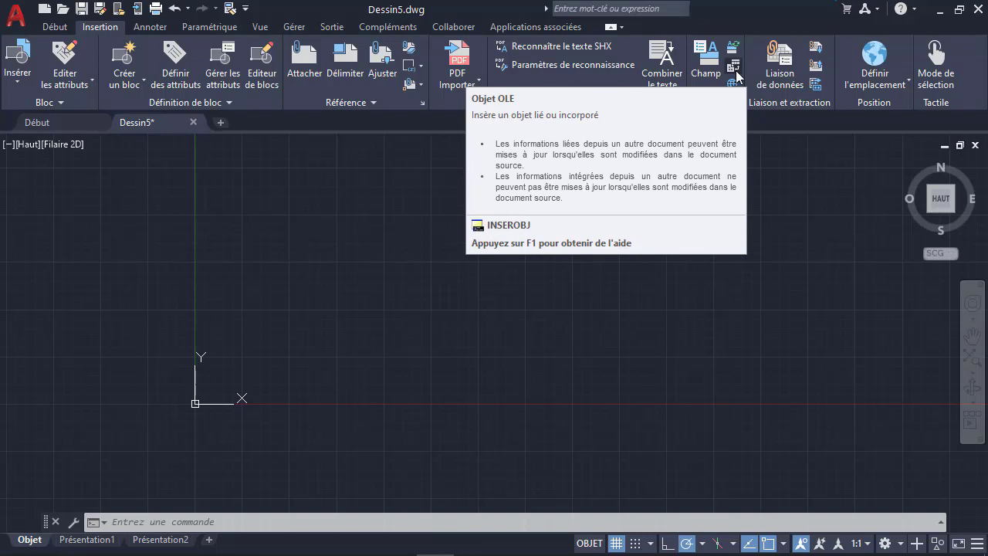
Step: Launch the OLE Object command (INSEROBJ) from the Insertion tab's Données panel
left_click(735, 68)
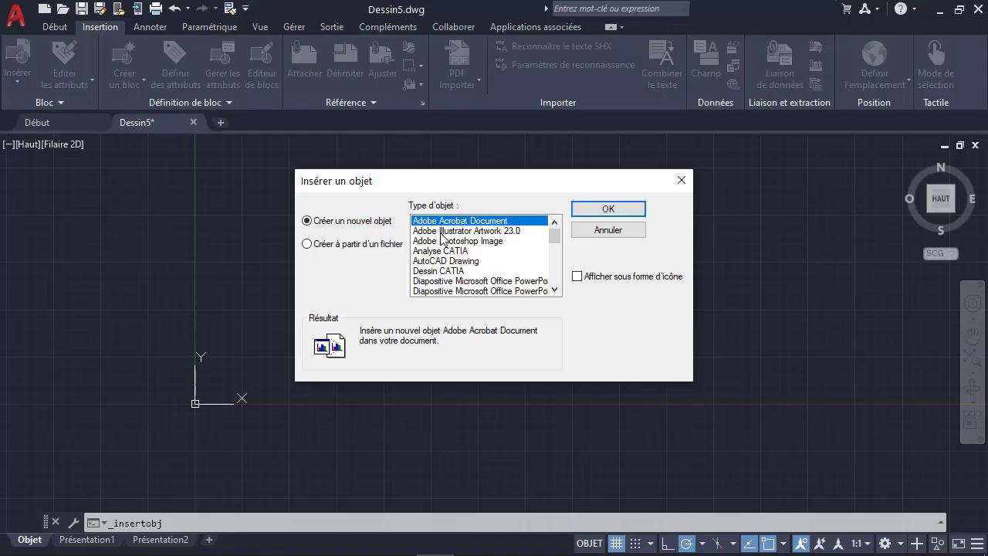
scroll(458, 257, "down", 1)
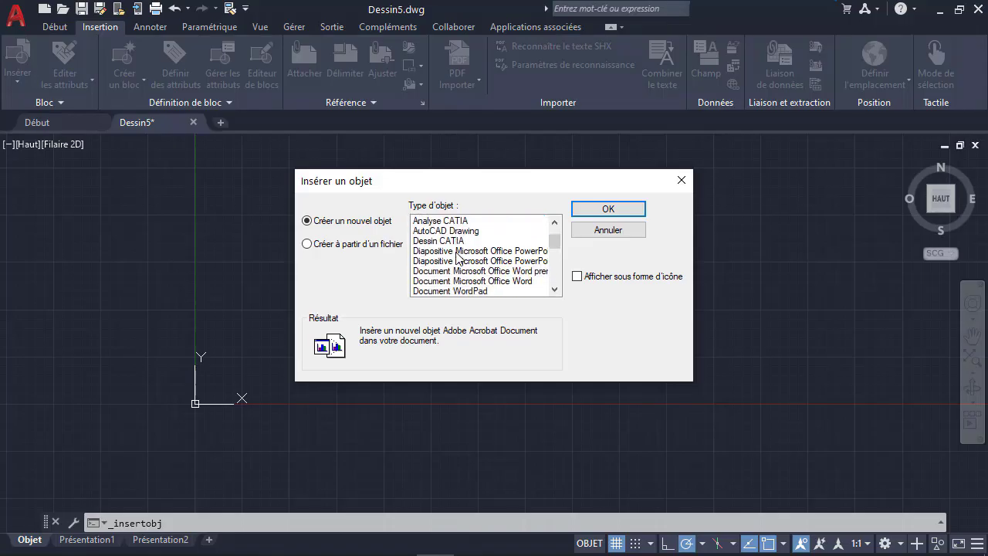
scroll(494, 272, "down", 1)
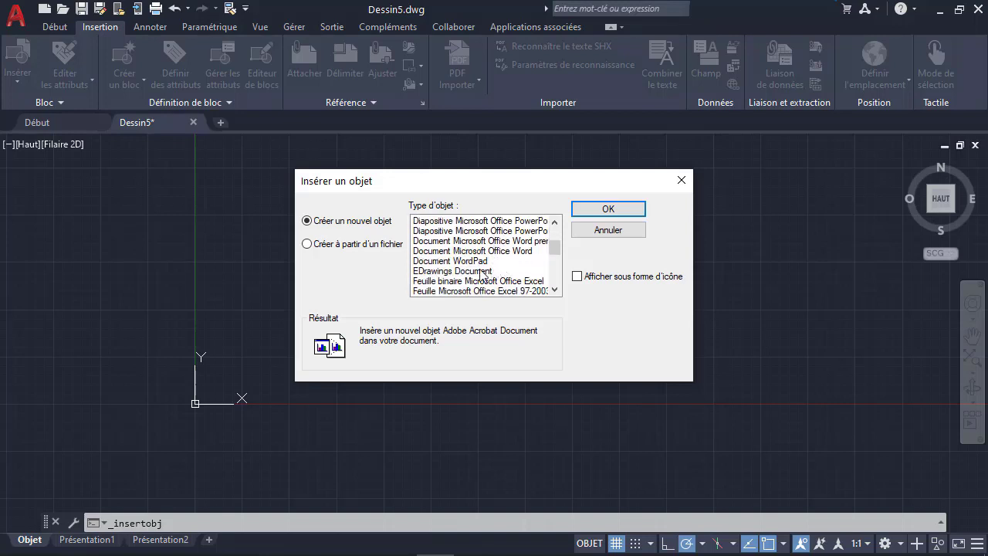
scroll(488, 274, "down", 1)
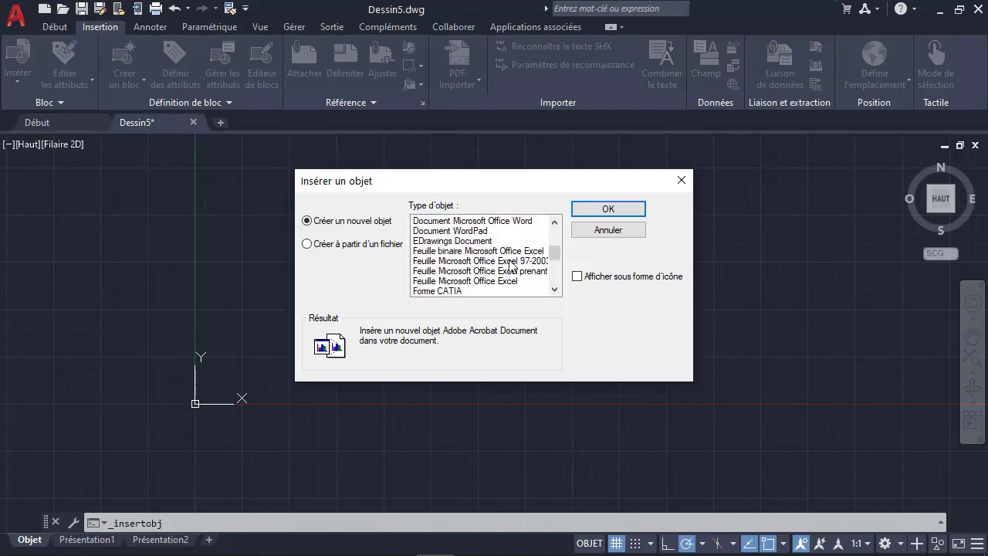
scroll(511, 267, "down", 1)
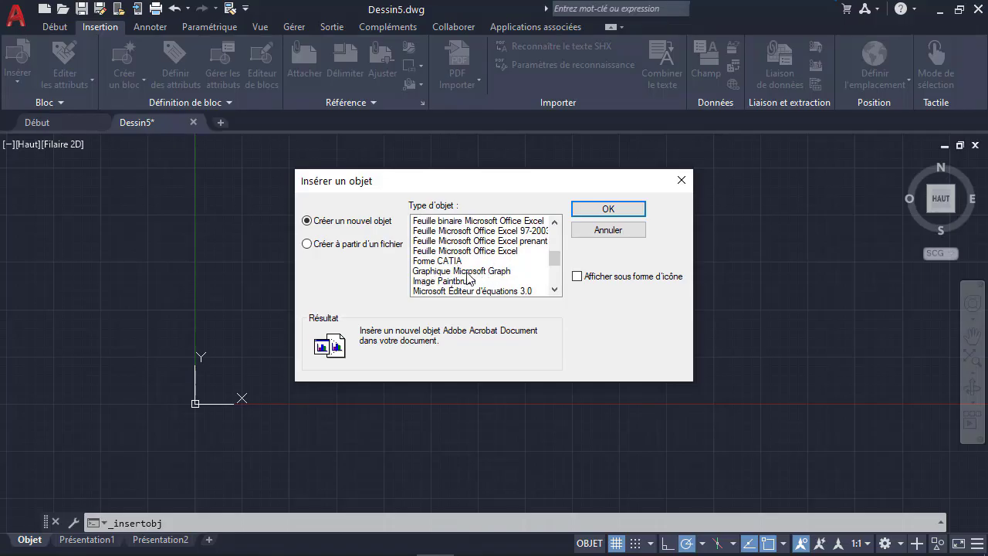
scroll(469, 278, "down", 1)
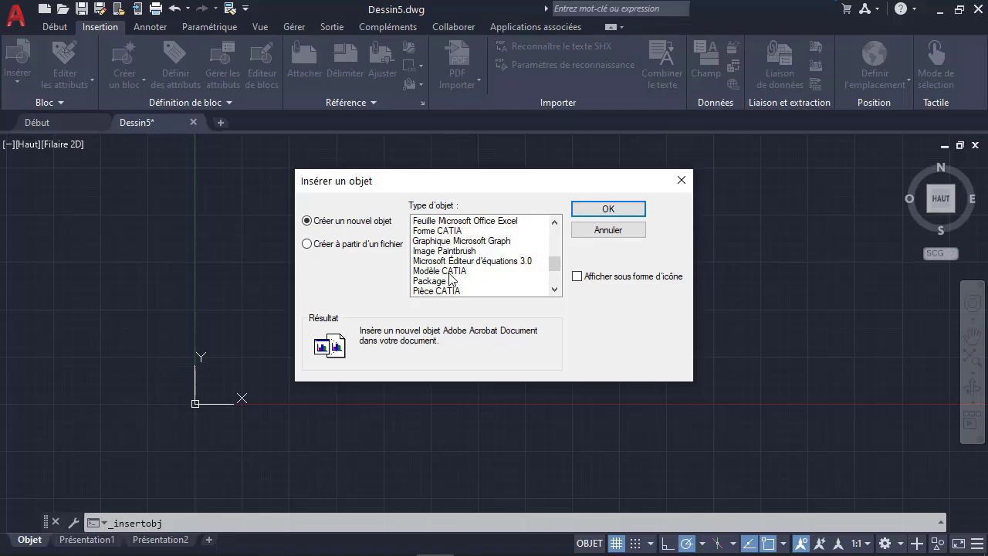
scroll(454, 278, "down", 1)
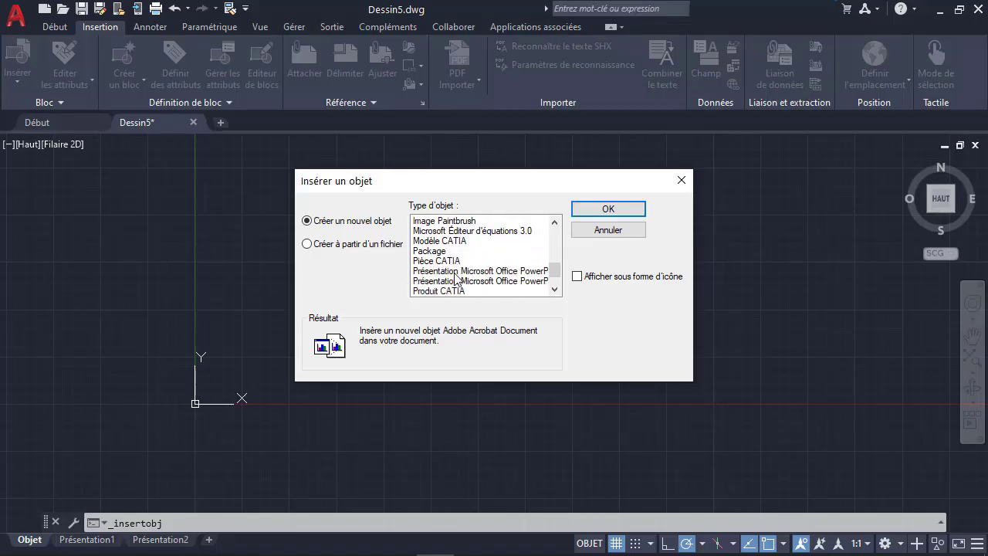
scroll(456, 278, "down", 1)
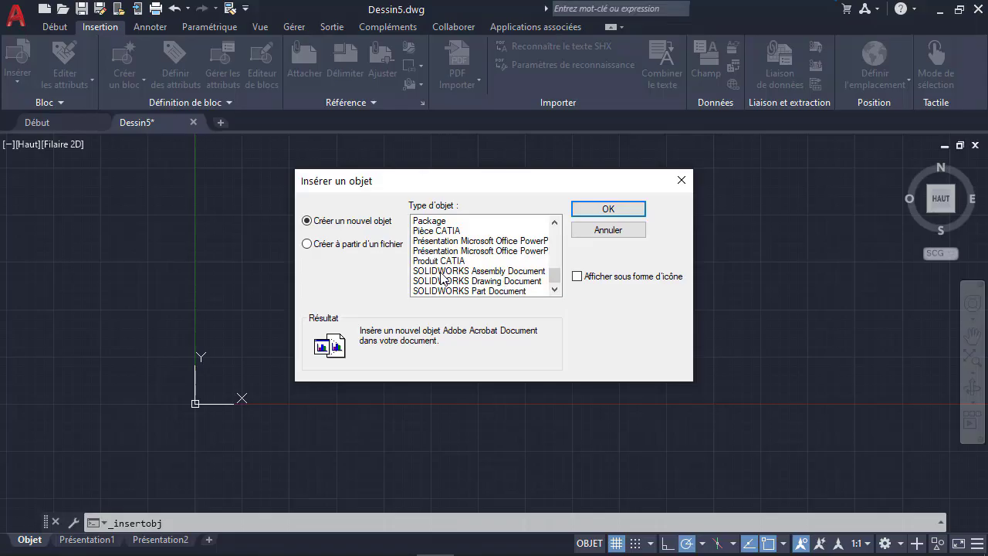
left_click(323, 245)
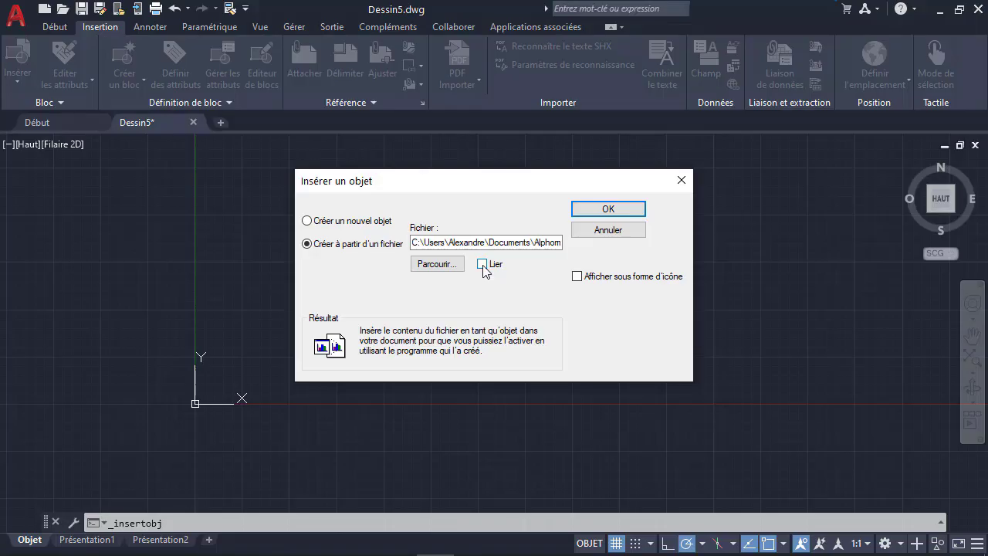
left_click(342, 223)
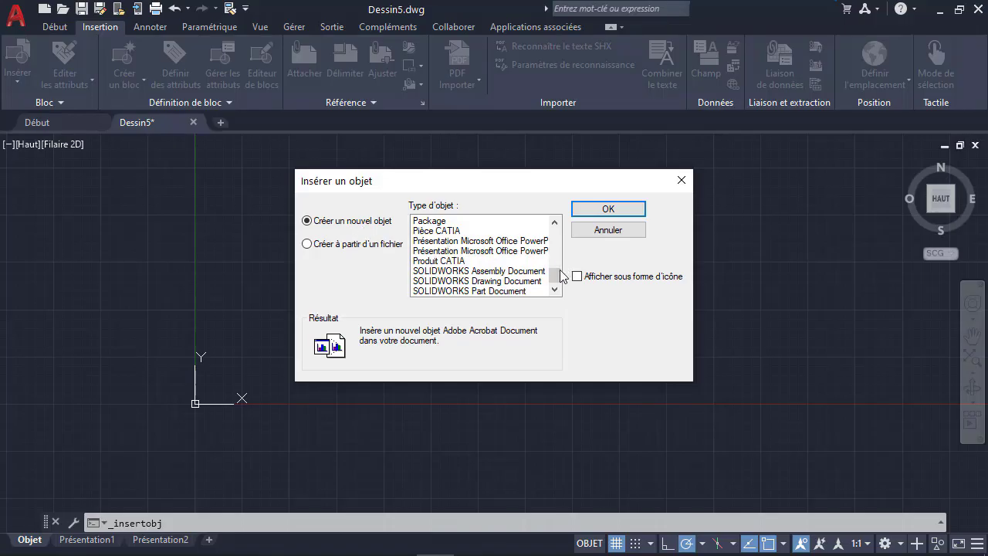
left_click_drag(556, 275, 567, 222)
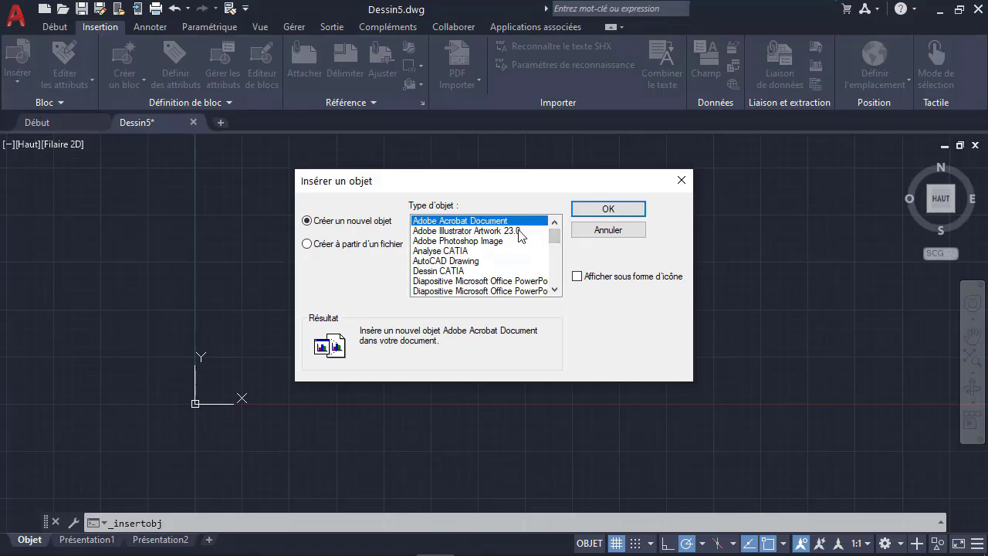
Step: Create a new Adobe Acrobat Document object from the 'Logo AutoCAD - PDF' file
left_click(608, 209)
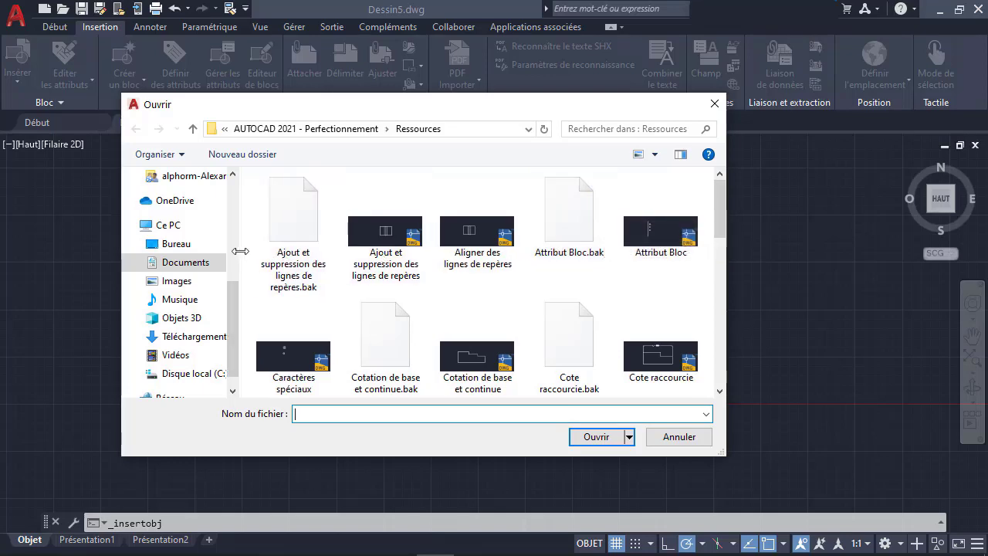
left_click_drag(236, 257, 181, 254)
scroll(309, 263, "down", 4)
scroll(424, 267, "down", 2)
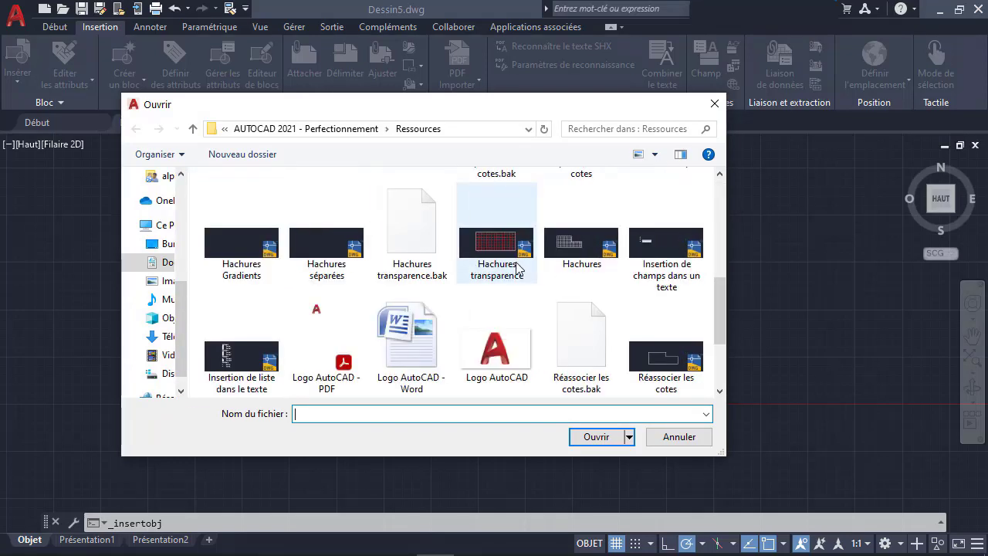
scroll(509, 266, "down", 2)
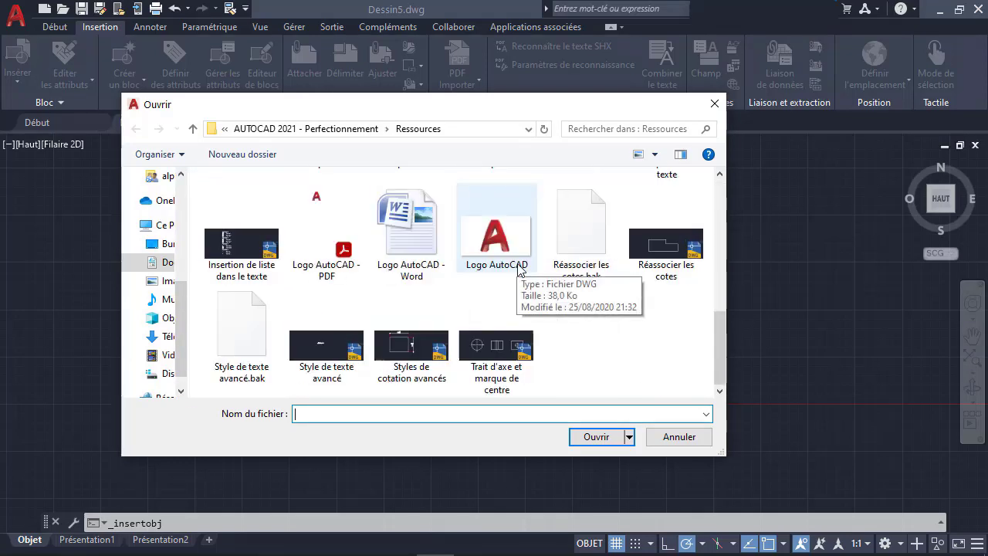
left_click(342, 257)
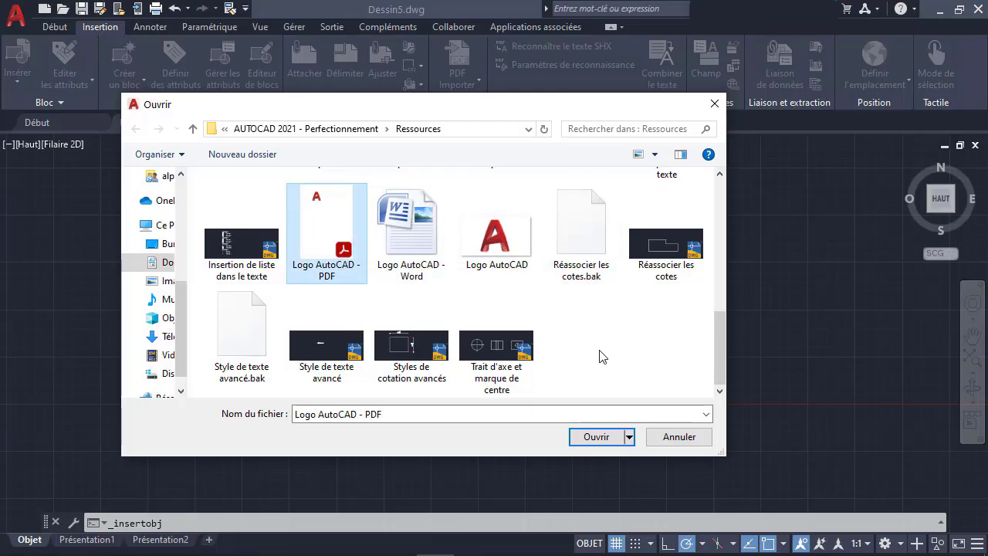
left_click(585, 438)
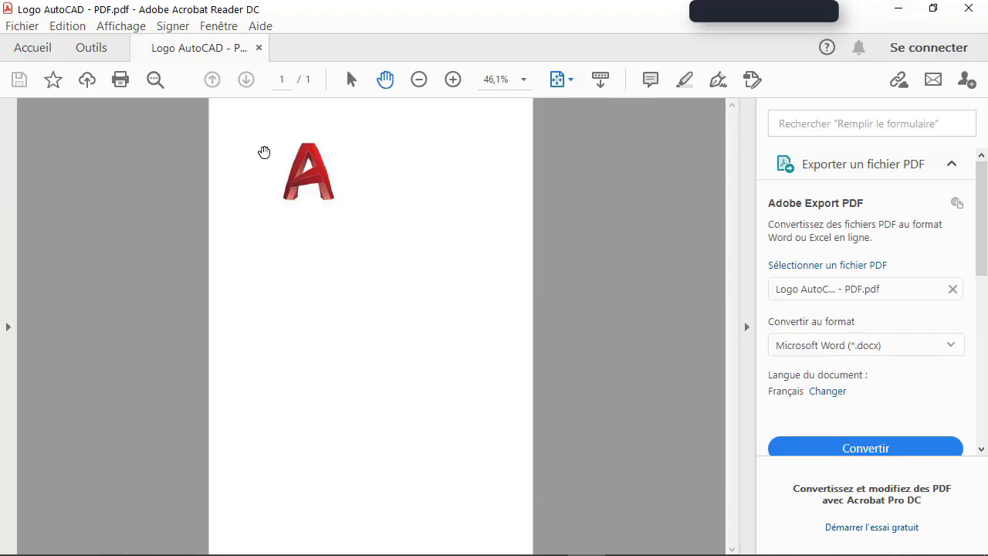
Step: Back in Dessin5, shrink the embedded PDF logo page by dragging its top-right corner
left_click(911, 9)
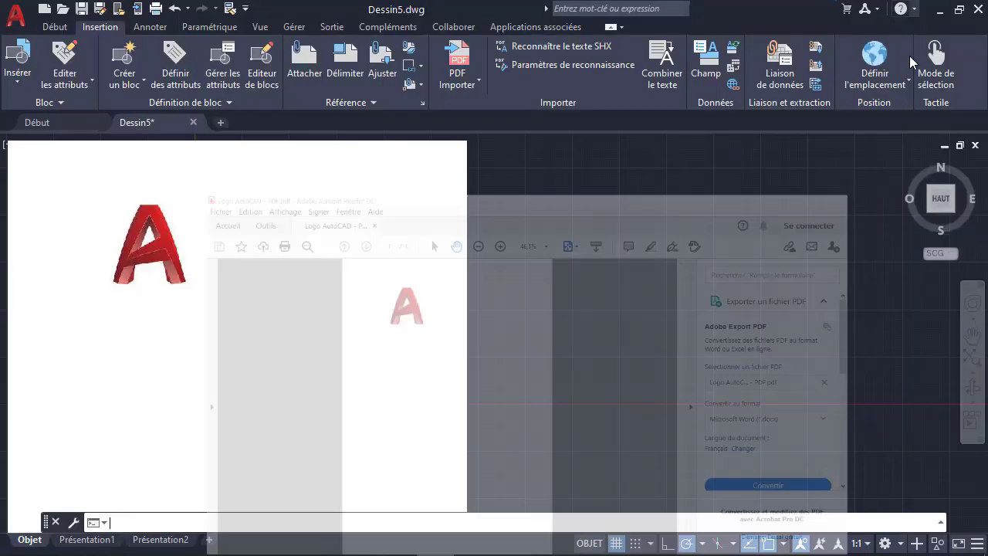
scroll(432, 270, "down", 2)
scroll(432, 270, "down", 2)
middle_click_drag(311, 310, 345, 267)
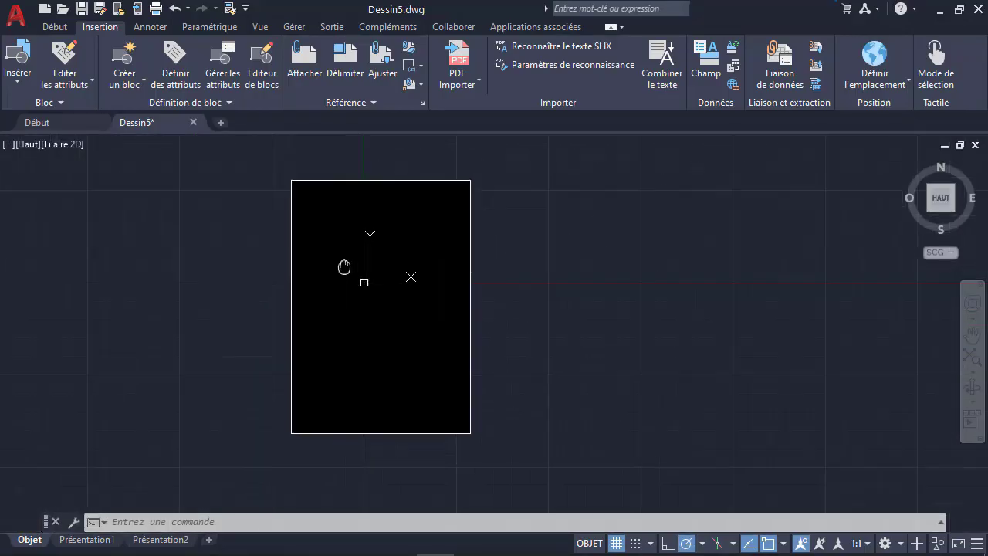
left_click(459, 180)
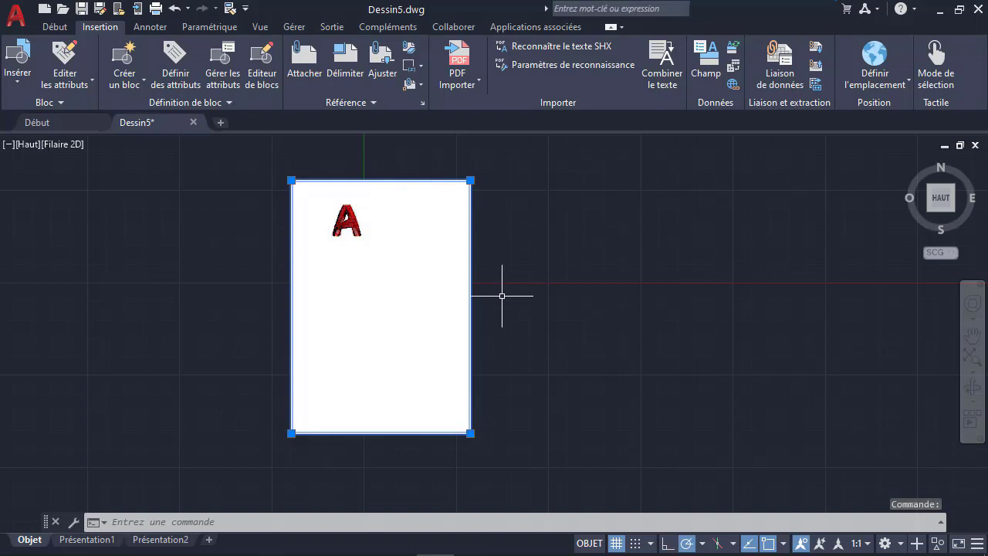
left_click(470, 181)
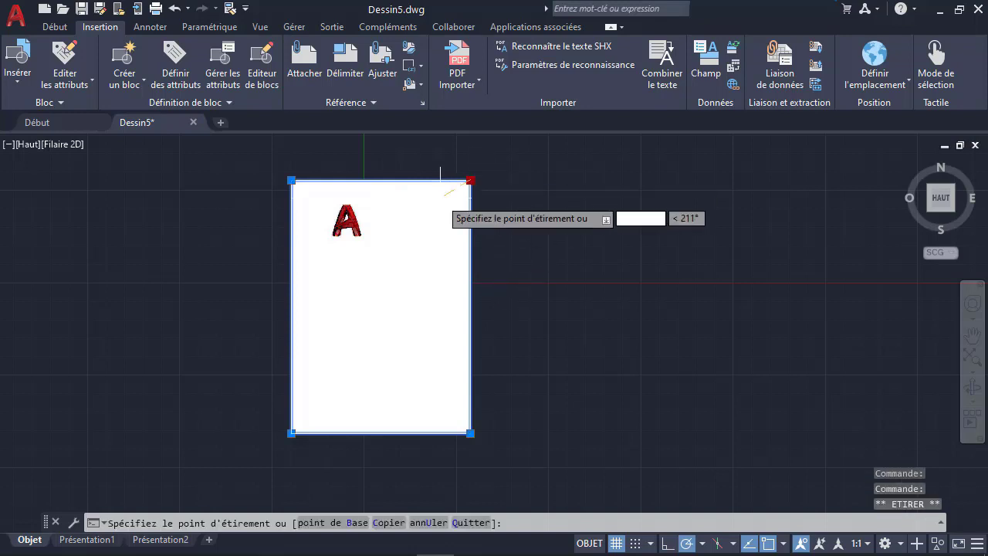
left_click(402, 275)
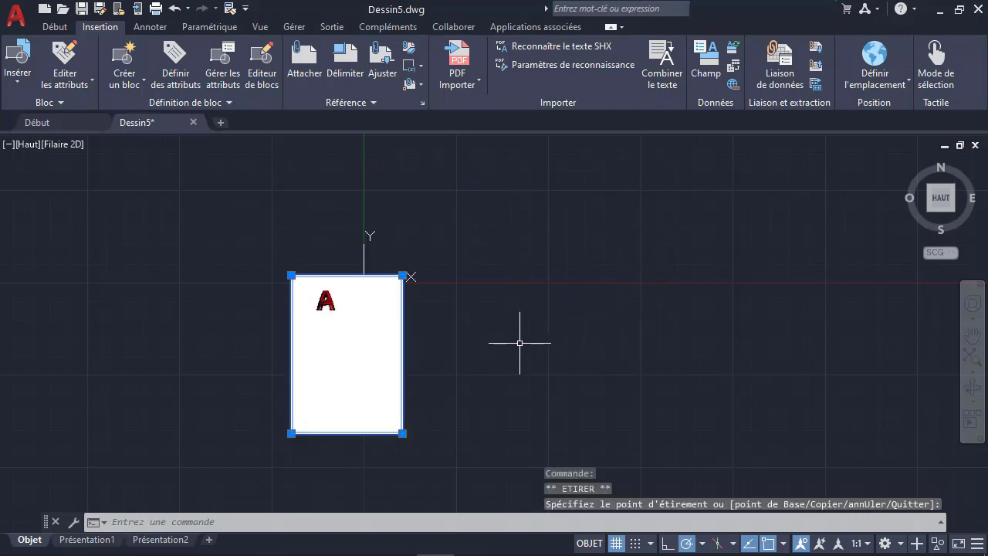
Step: Move the logo page to the right of the origin with DEPLACER
type("depla")
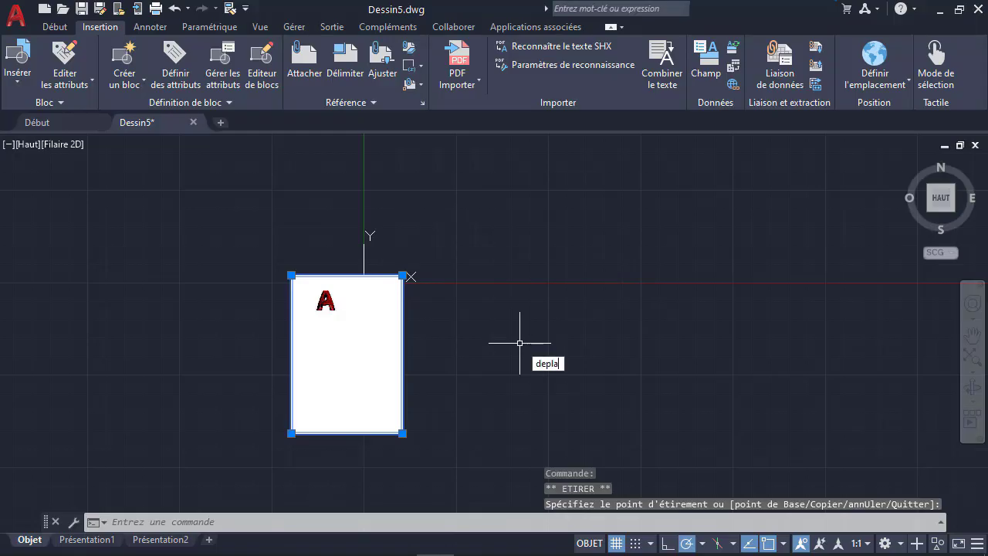
key("Return")
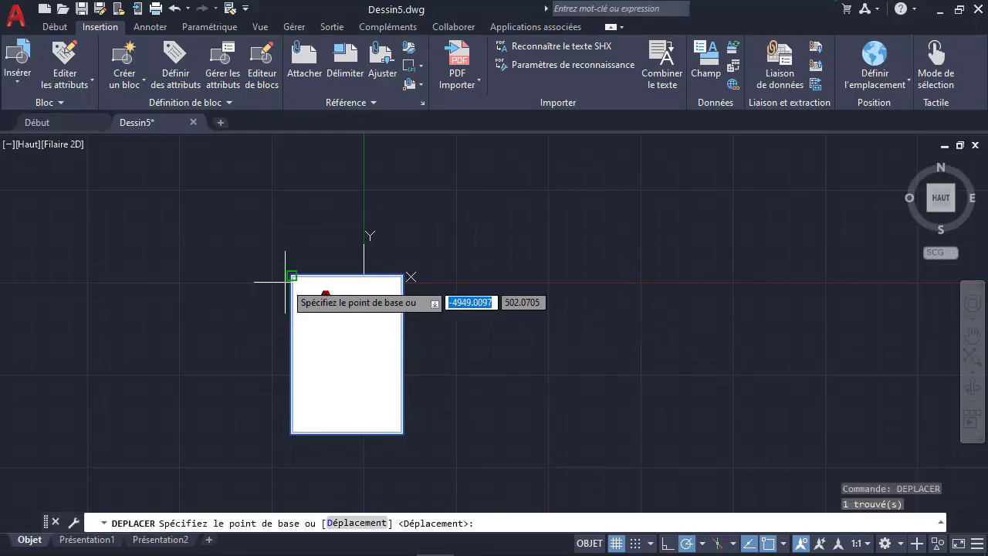
left_click(292, 276)
left_click(560, 253)
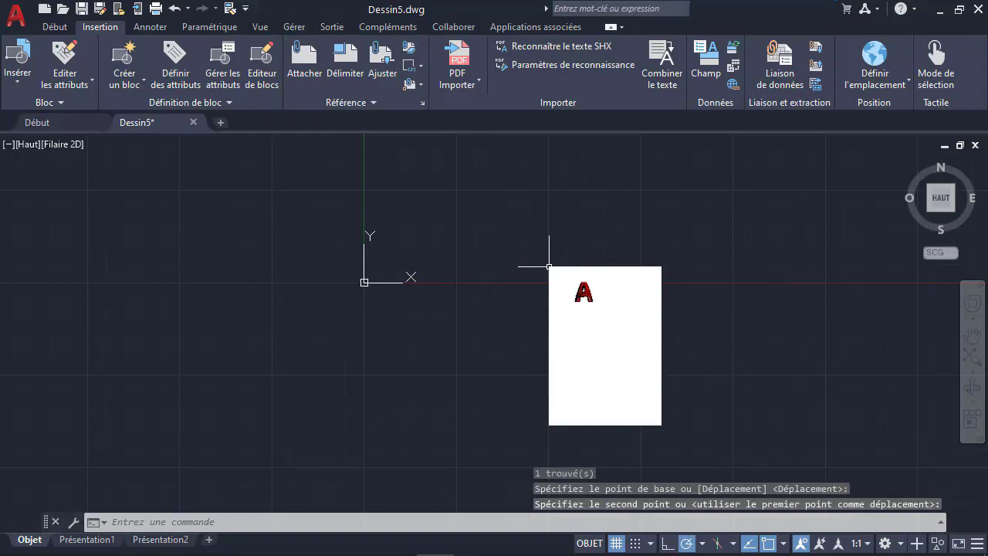
key("Escape")
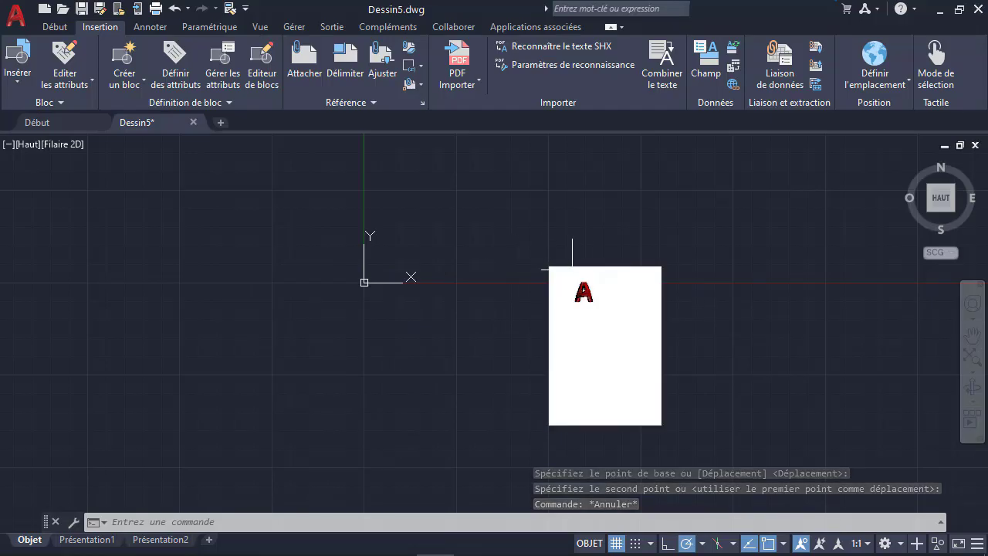
Step: Window-select the white PDF logo page and erase it
left_click(625, 258)
left_click(512, 343)
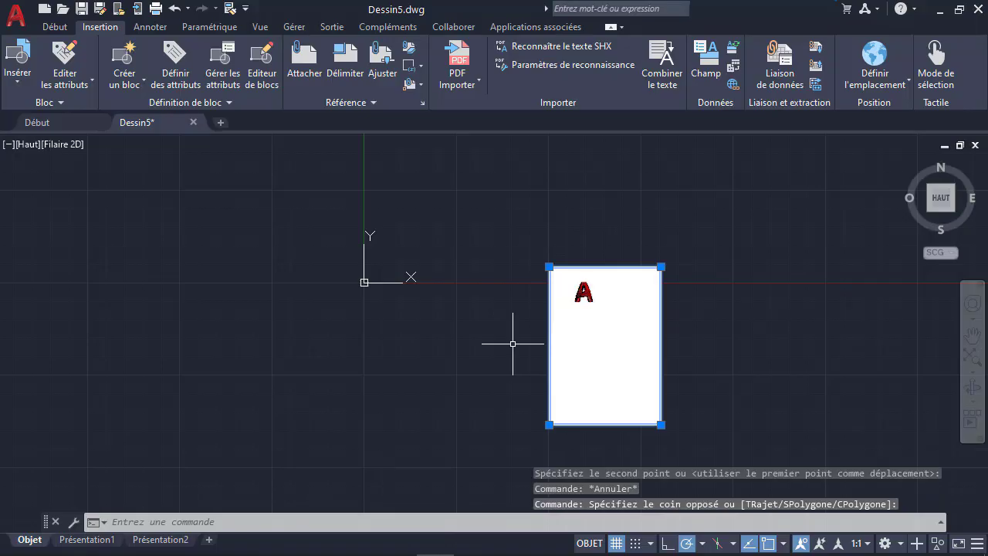
key("Delete")
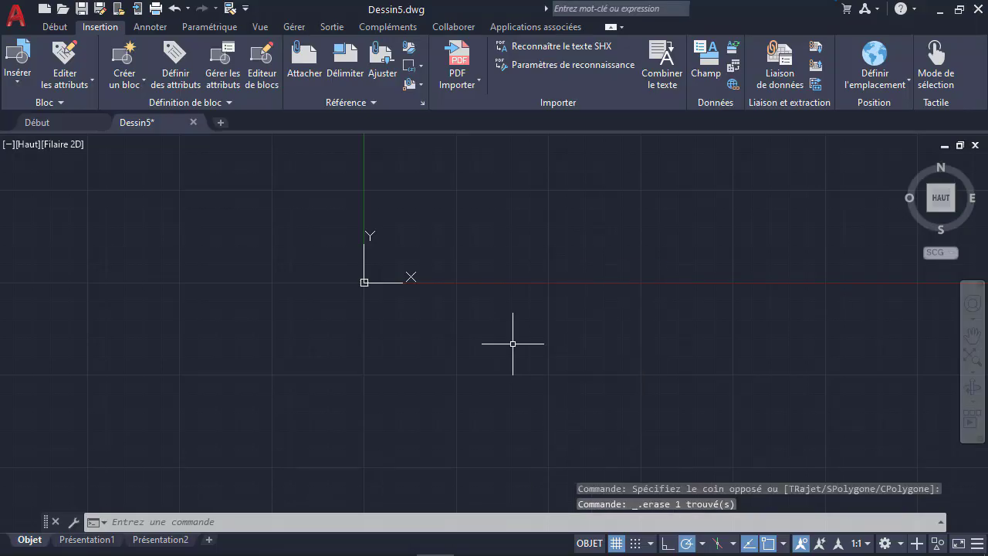
Step: Start an OLE insert from file and pick the Logo AutoCAD JPG in the Ressources folder
left_click(734, 69)
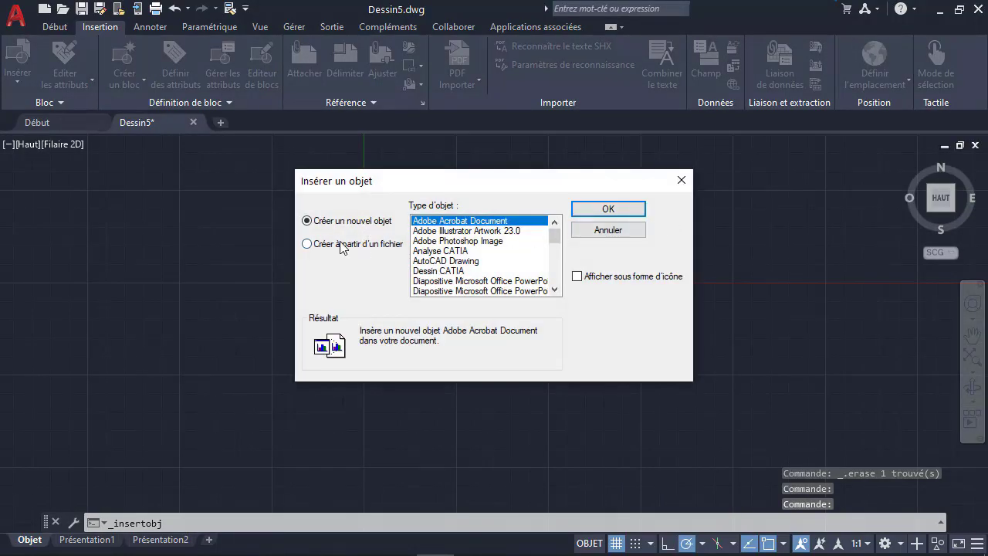
left_click(342, 245)
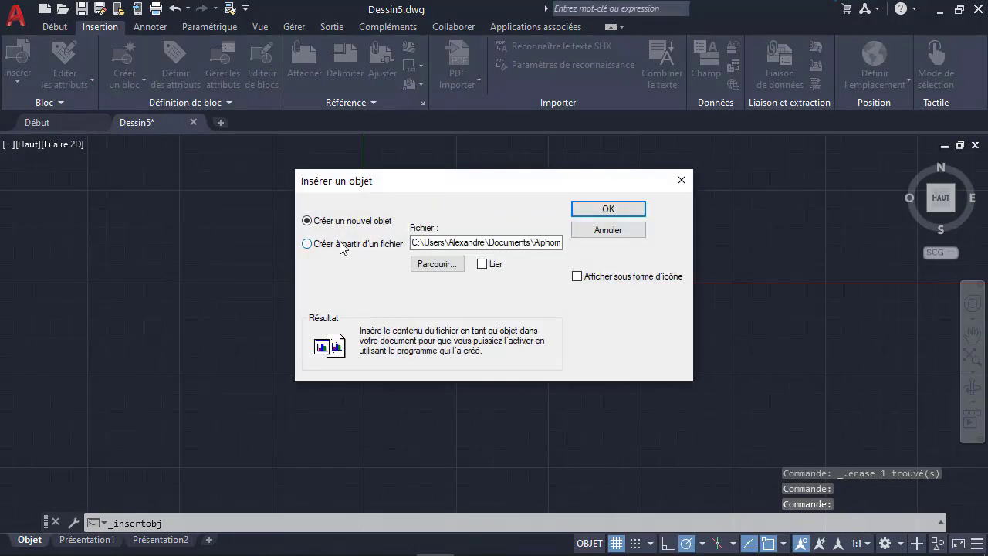
left_click(447, 270)
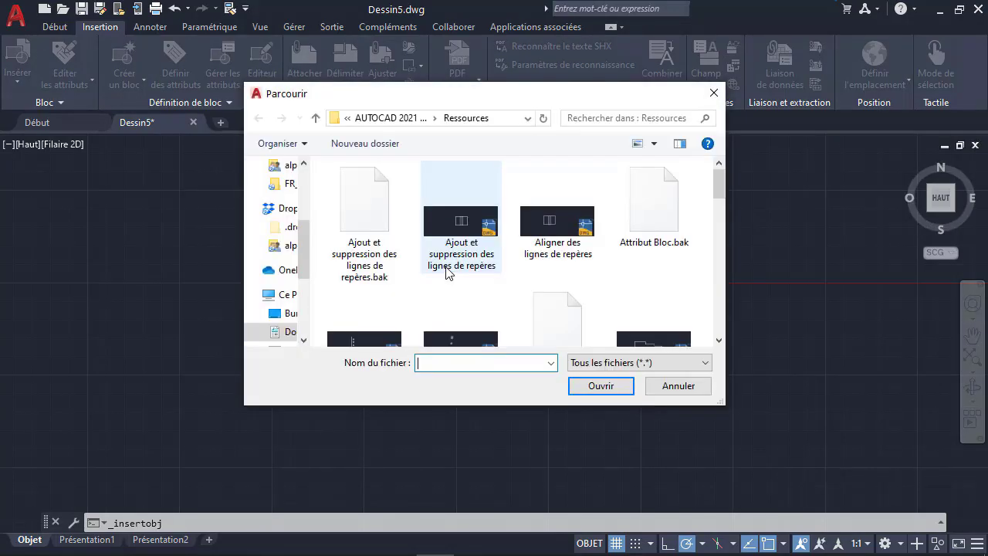
scroll(557, 214, "down", 1)
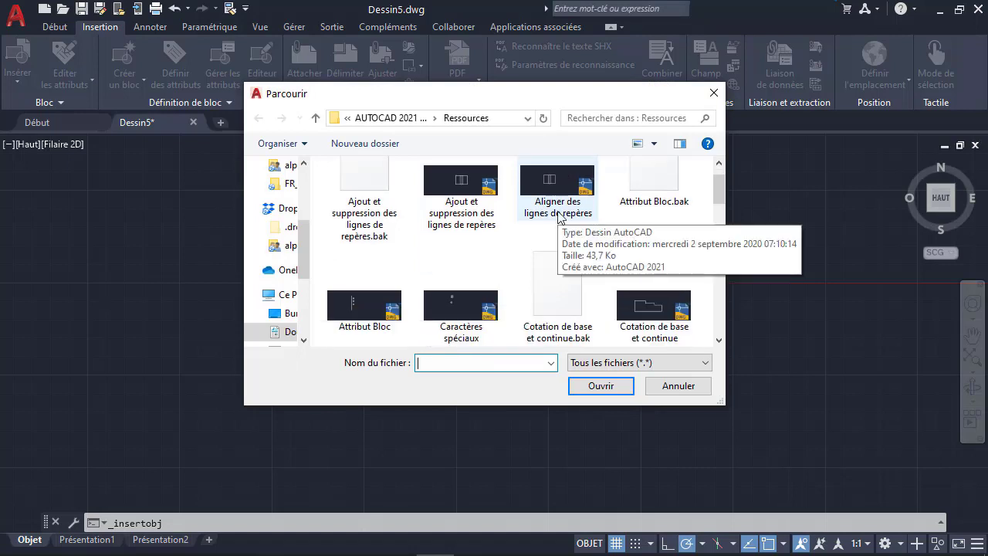
scroll(554, 212, "down", 1)
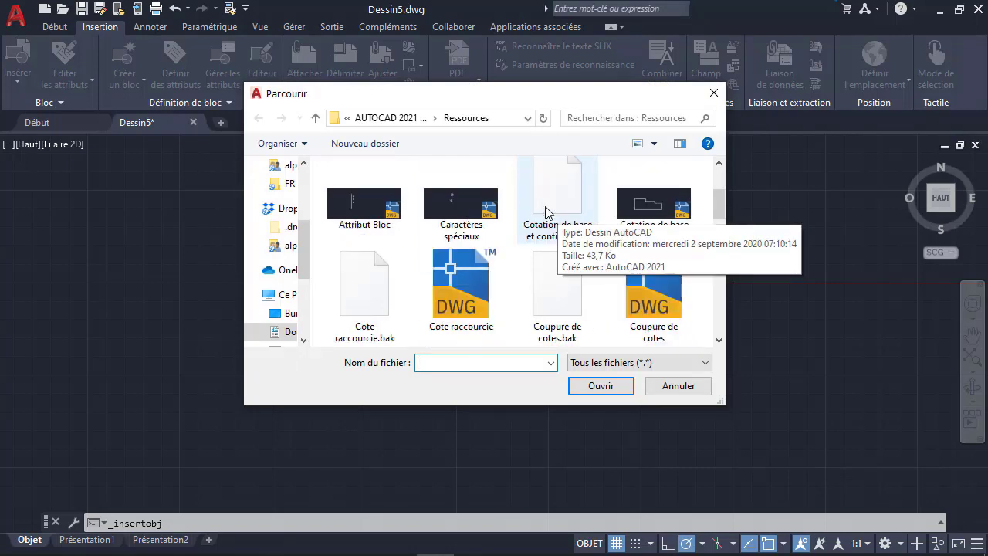
scroll(554, 212, "down", 1)
scroll(548, 212, "down", 2)
scroll(547, 213, "down", 1)
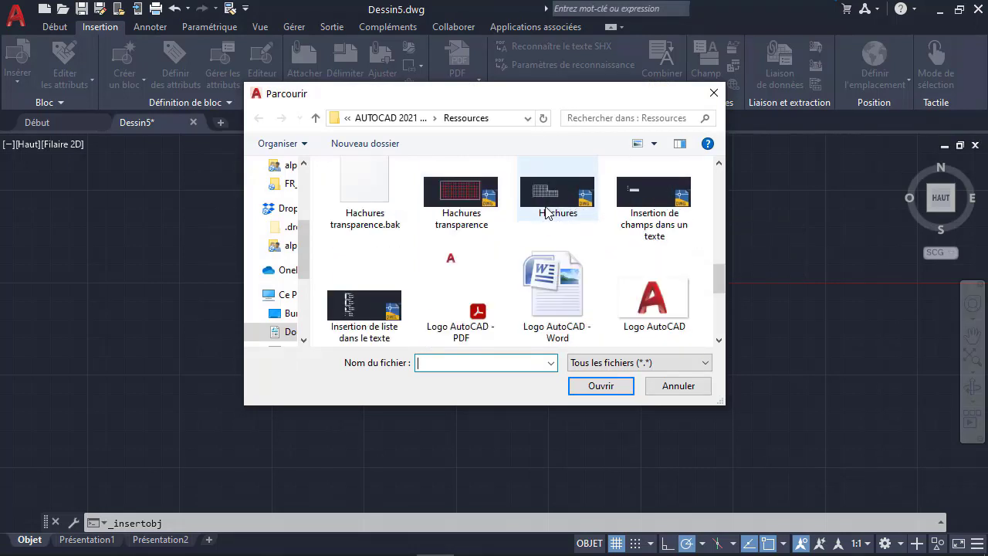
left_click(658, 312)
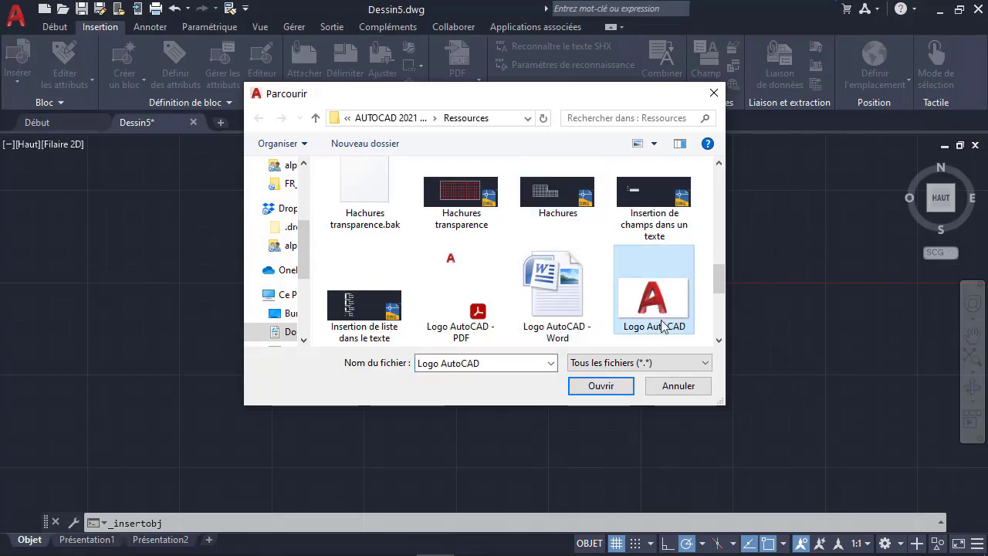
Step: Embed the Logo AutoCAD JPG without linking, then zoom out to show it
left_click(601, 387)
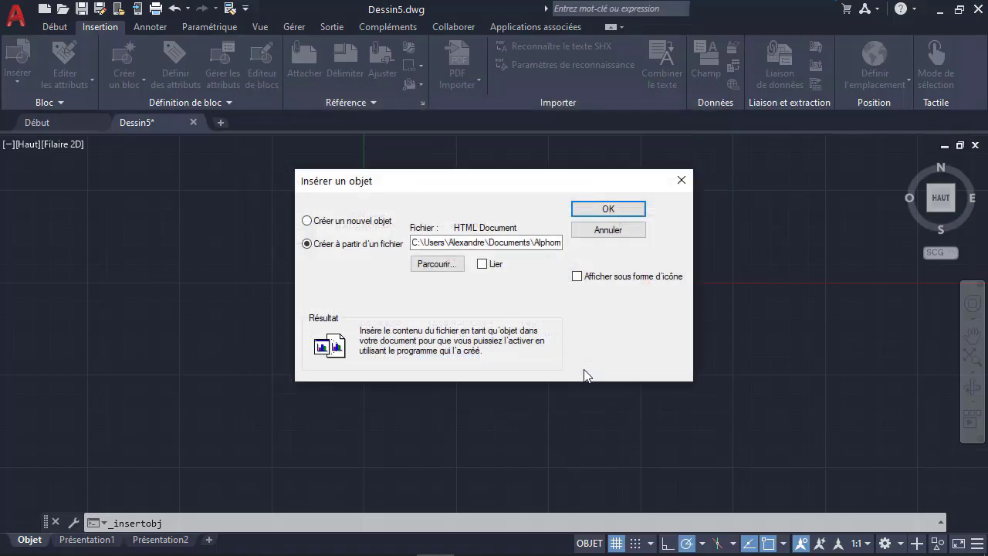
left_click(485, 264)
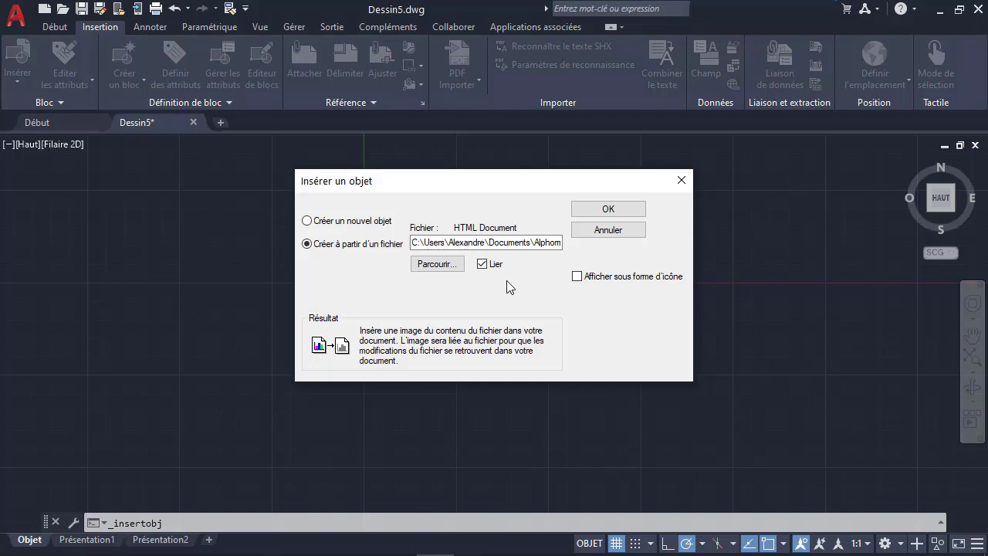
left_click(482, 263)
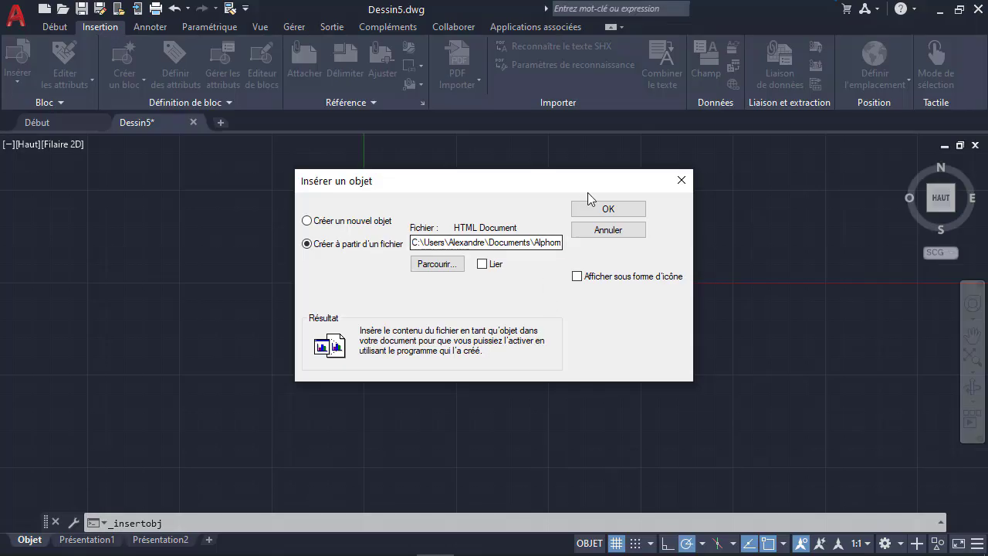
left_click(595, 211)
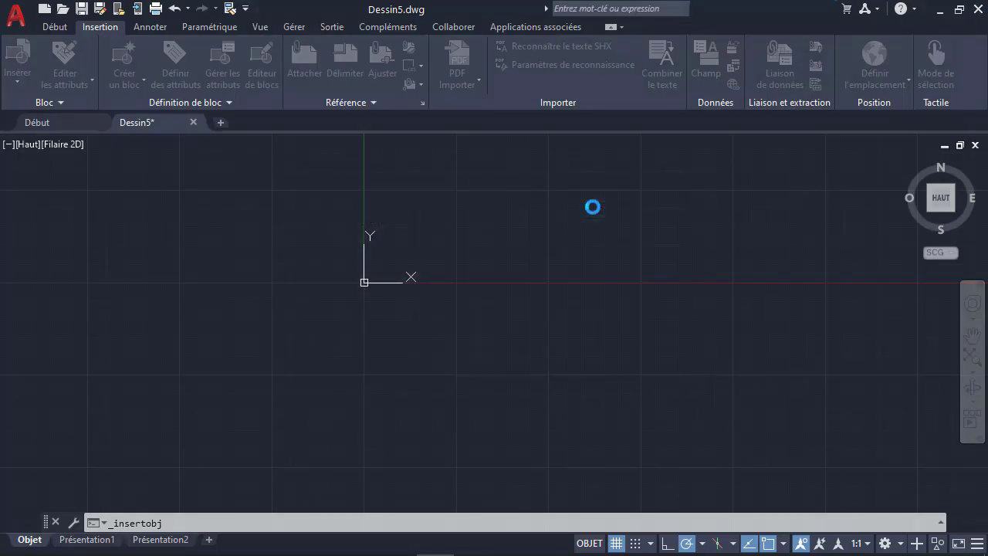
scroll(416, 267, "down", 2)
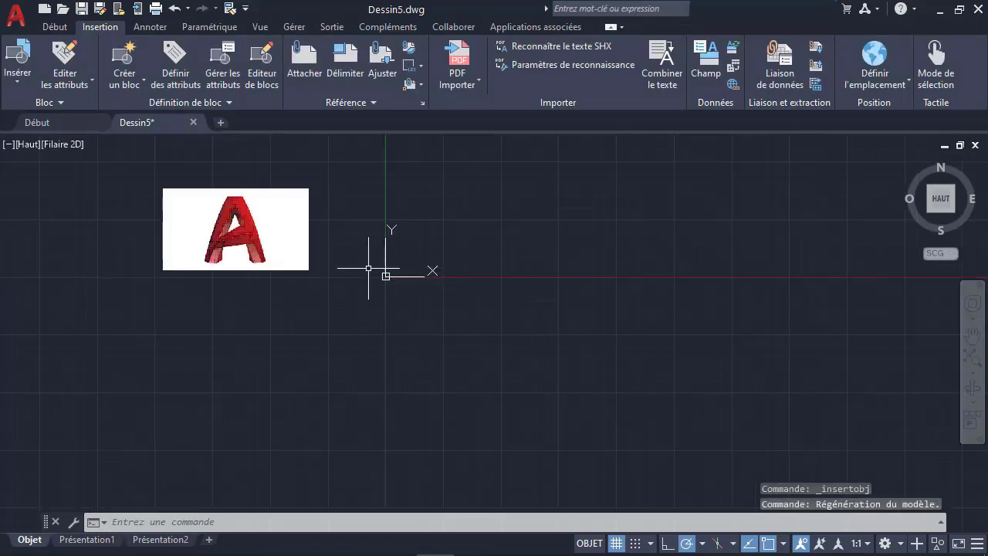
middle_click_drag(368, 267, 342, 351)
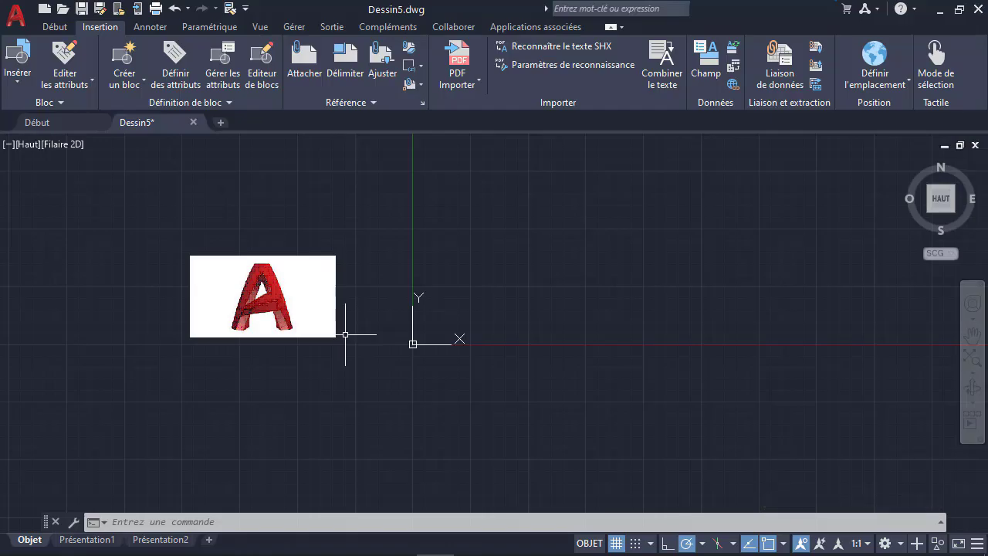
Step: Set up another OLE insert of the Logo AutoCAD file with 'Afficher sous forme d'icône' ticked
left_click(734, 70)
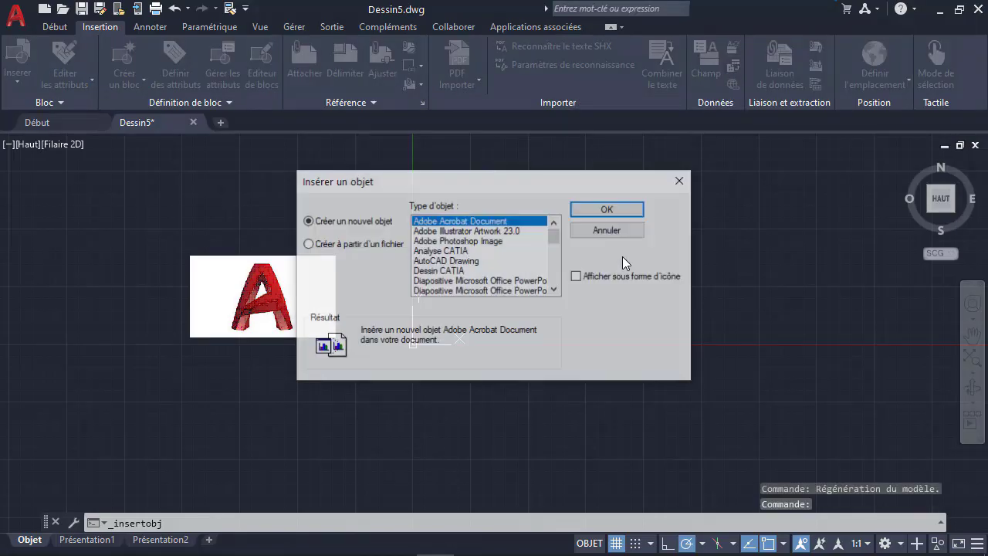
left_click(384, 248)
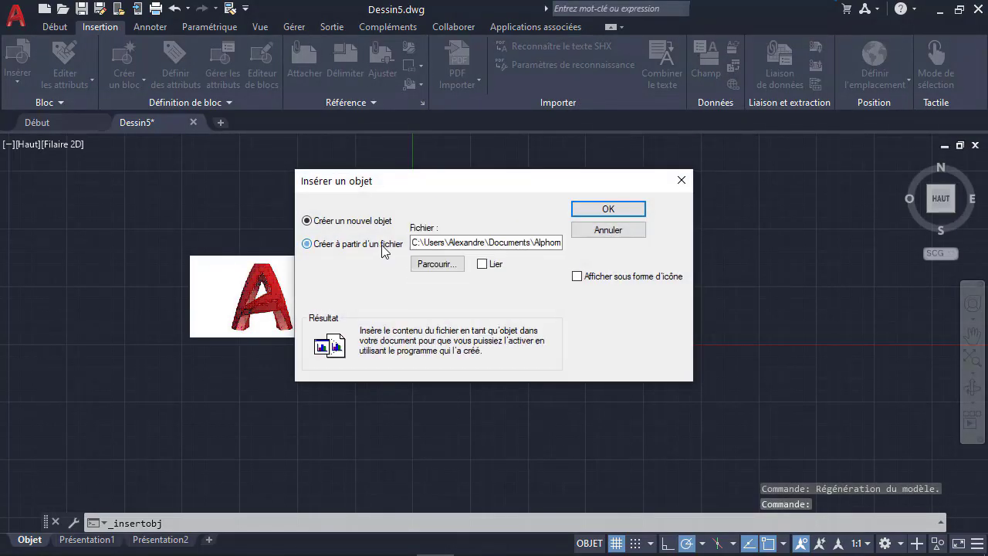
left_click(437, 264)
scroll(575, 282, "down", 3)
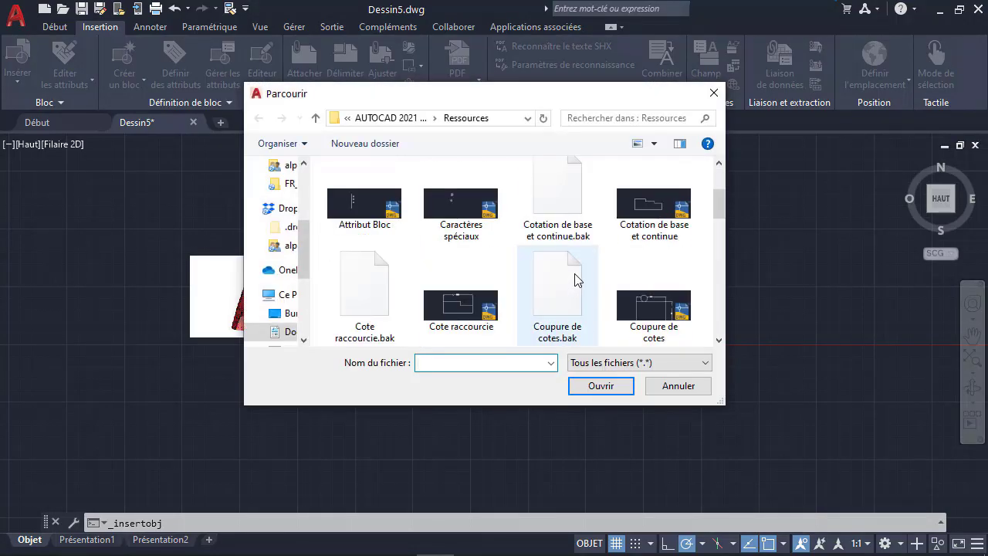
scroll(577, 274, "down", 3)
scroll(577, 274, "down", 3)
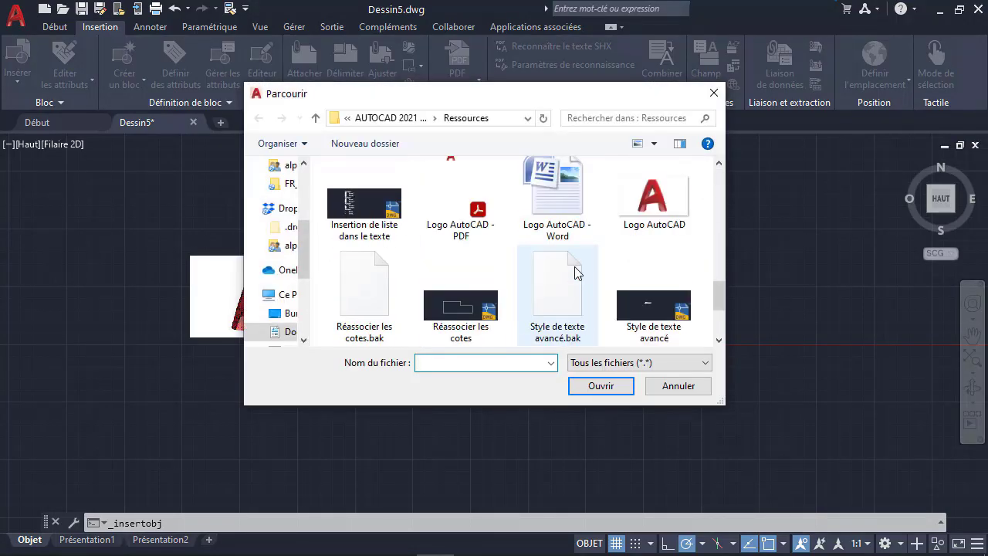
left_click(659, 230)
left_click(595, 389)
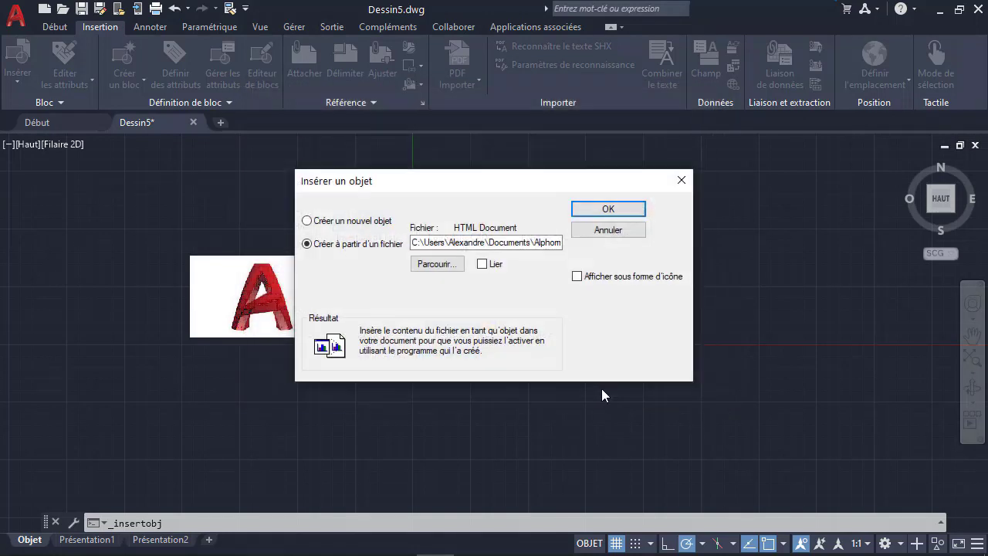
left_click(576, 277)
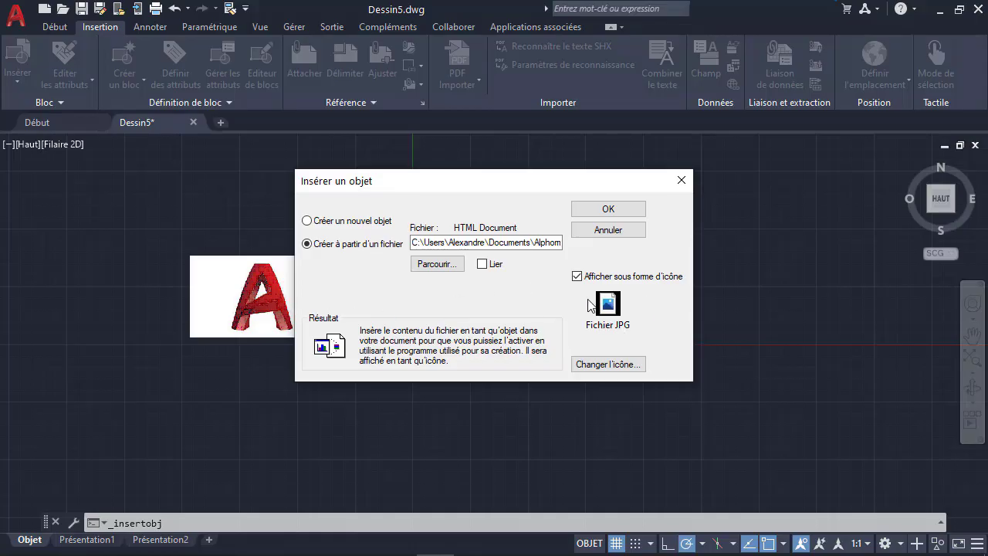
Step: Insert the Logo AutoCAD file as a Fichier JPG icon object, keeping the default icon
left_click(618, 368)
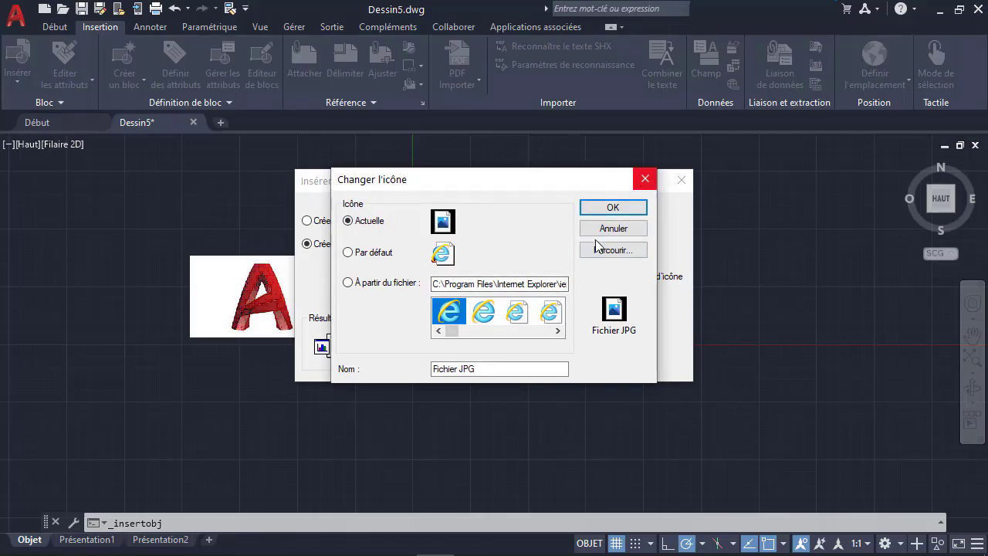
left_click(644, 179)
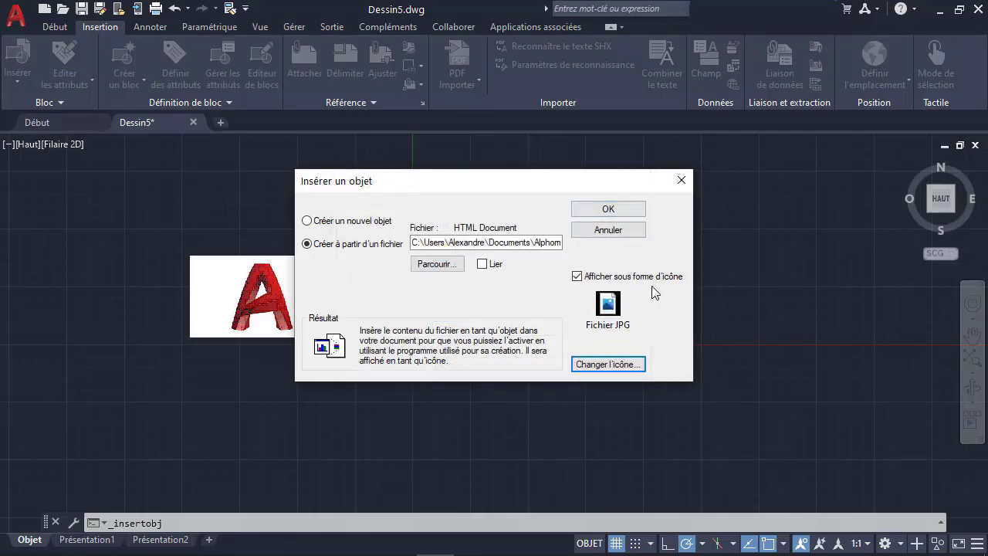
left_click(600, 208)
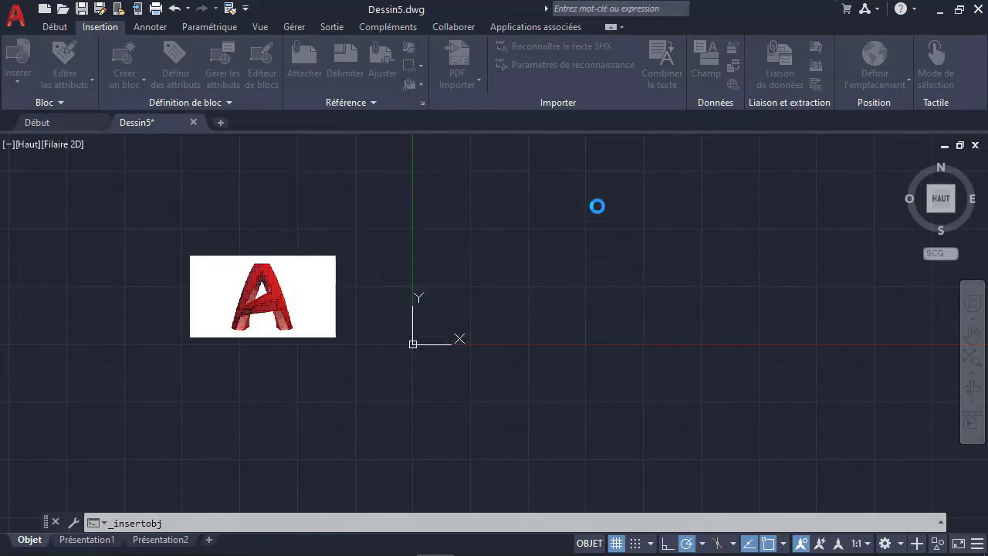
left_click(230, 239)
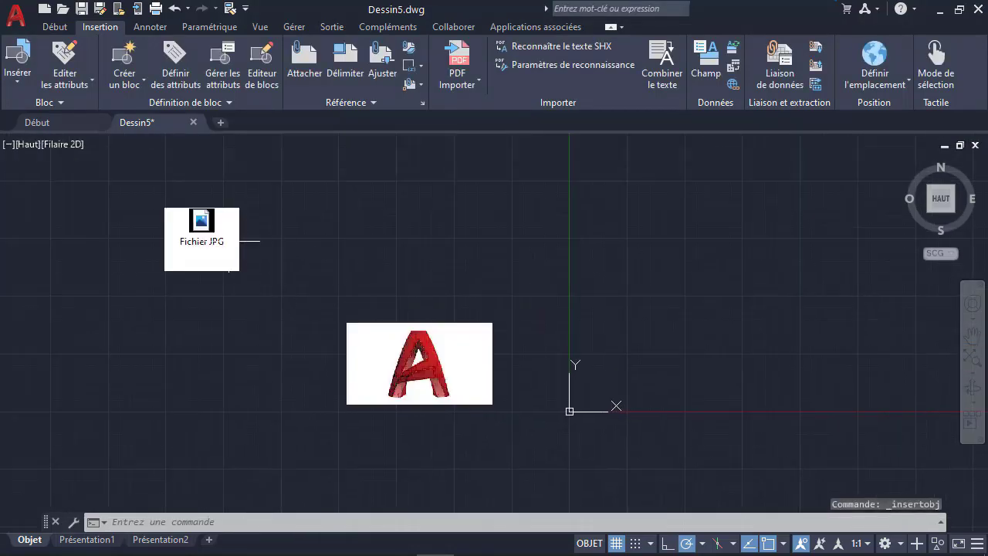
Step: Select and delete the Fichier JPG icon object, then pan the logo image to the left
left_click(202, 228)
left_click(202, 227)
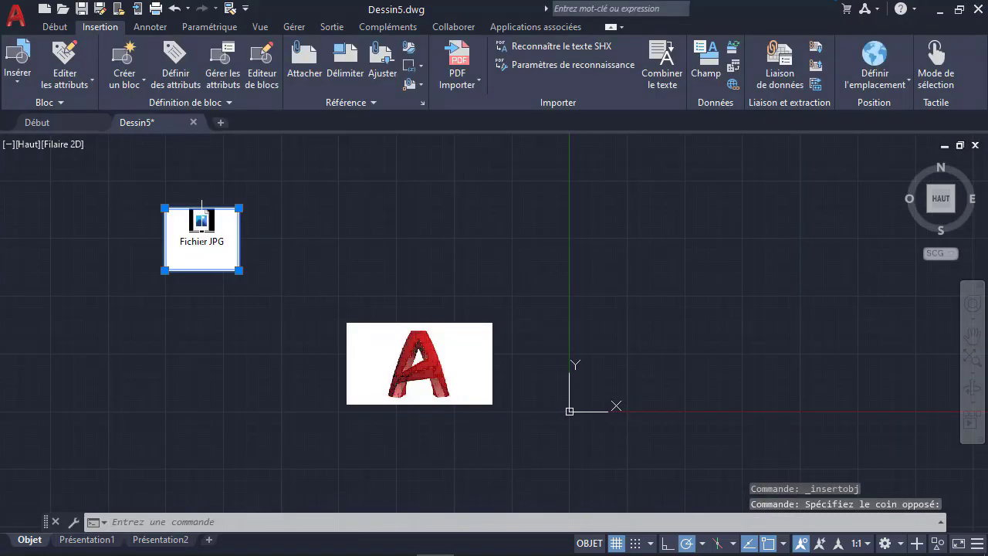
key("Escape")
left_click(205, 226)
key("Delete")
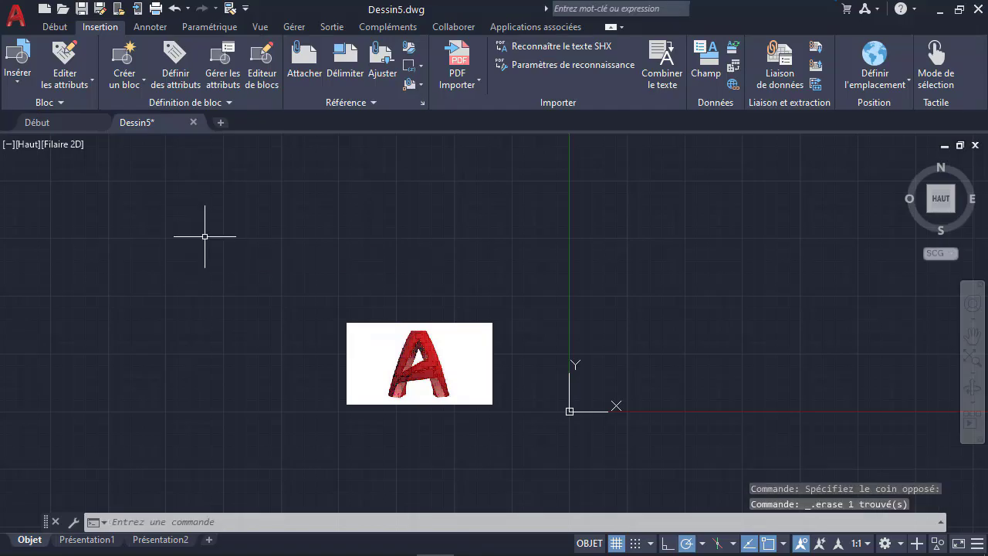
key("Escape")
key("Escape")
mouse_move(648, 287)
middle_mouse_down()
mouse_move(493, 302)
mouse_move(386, 257)
middle_mouse_up()
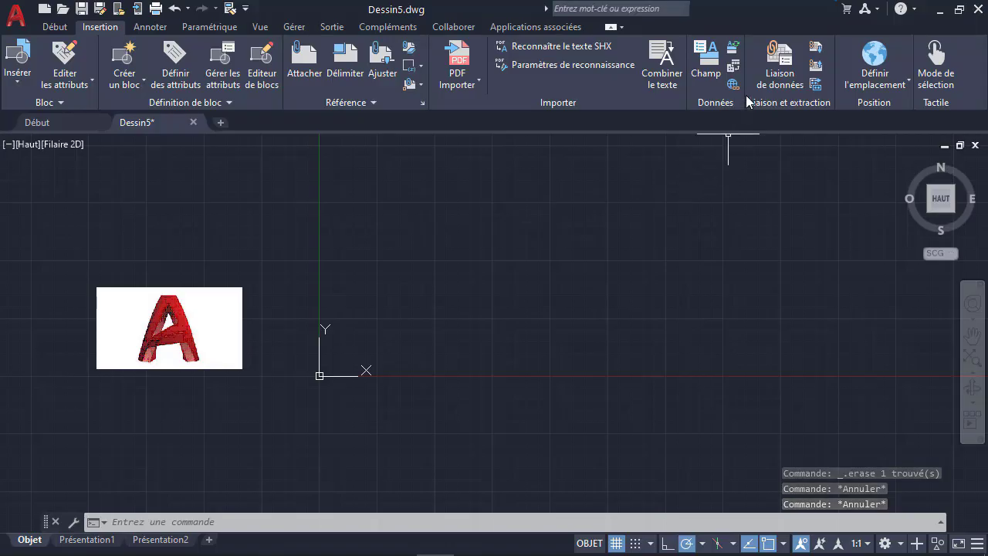
Step: Embed the 'Logo AutoCAD - Word' document from file as a new OLE object
left_click(731, 67)
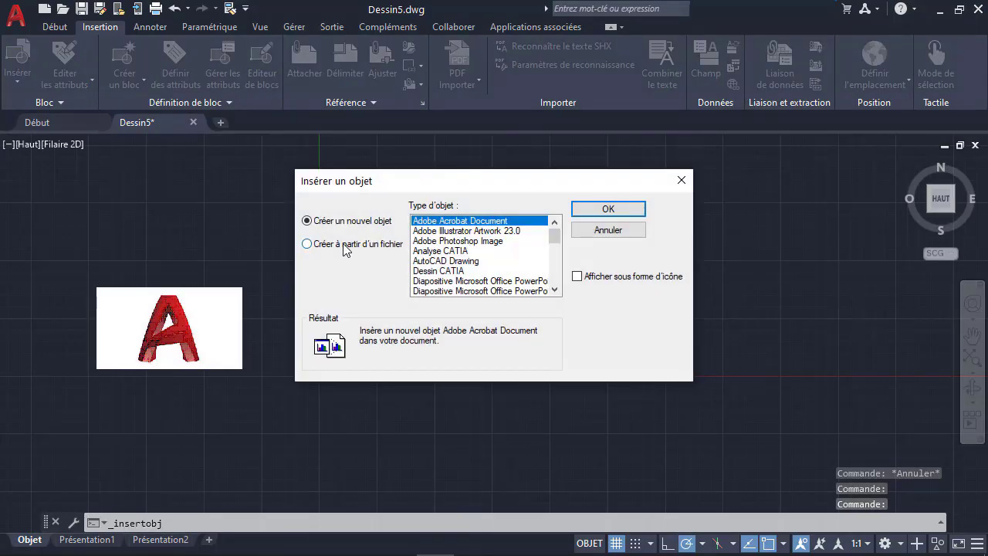
left_click(345, 245)
left_click(438, 264)
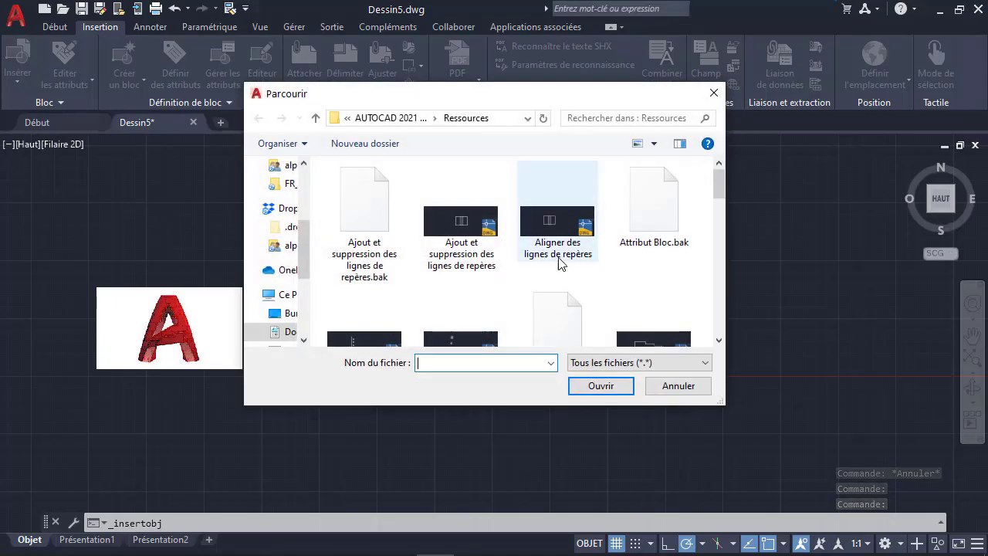
scroll(588, 255, "down", 5)
scroll(617, 255, "down", 5)
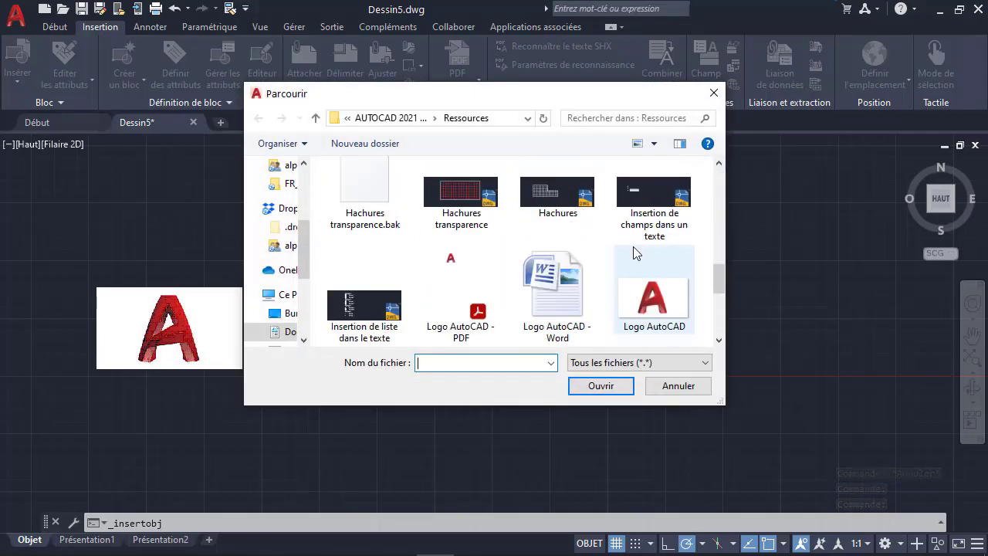
left_click(577, 273)
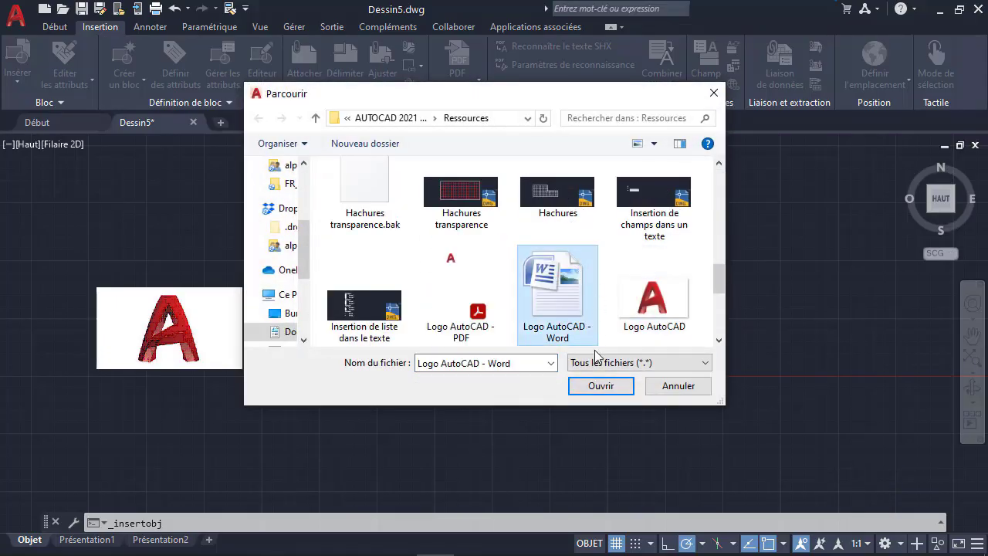
left_click(596, 395)
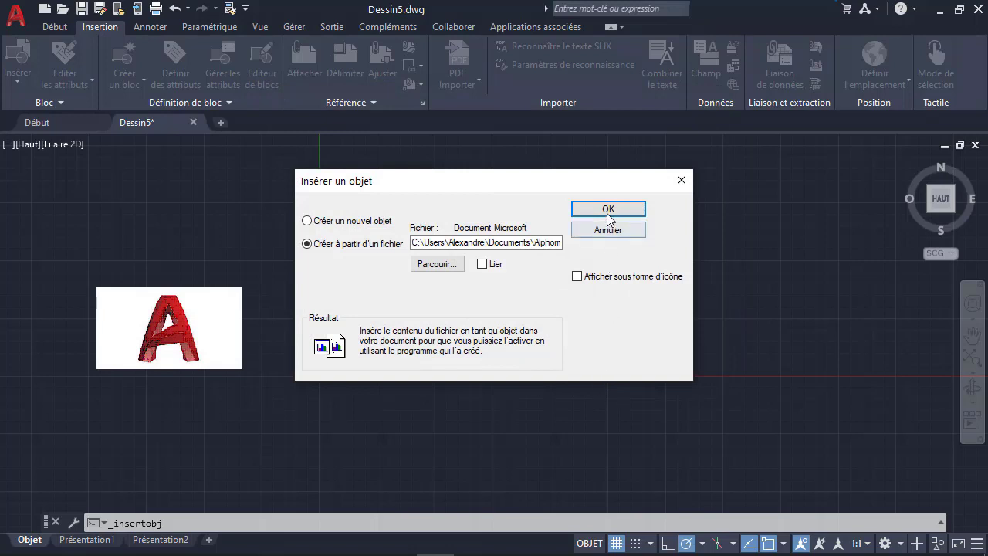
left_click(608, 210)
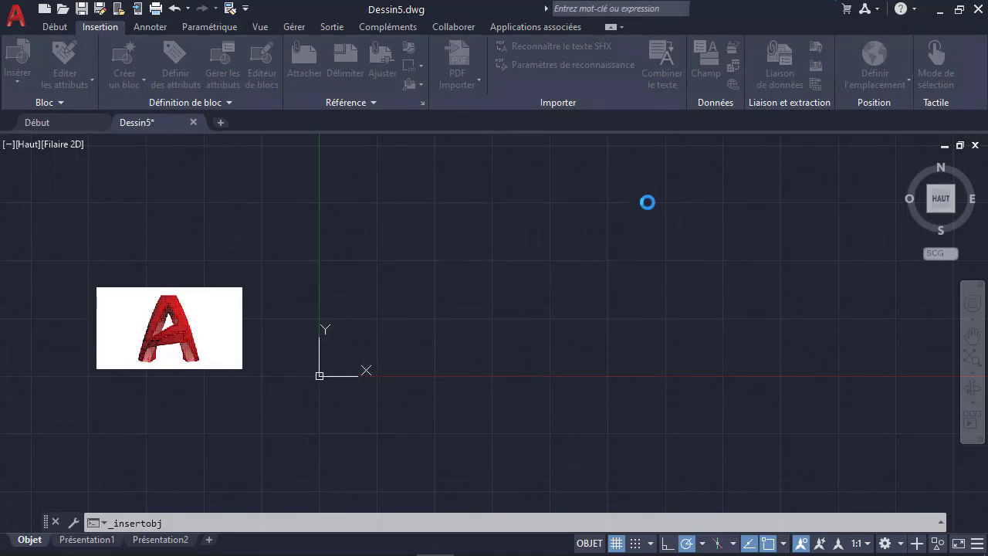
scroll(457, 254, "down", 4)
scroll(418, 256, "up", 2)
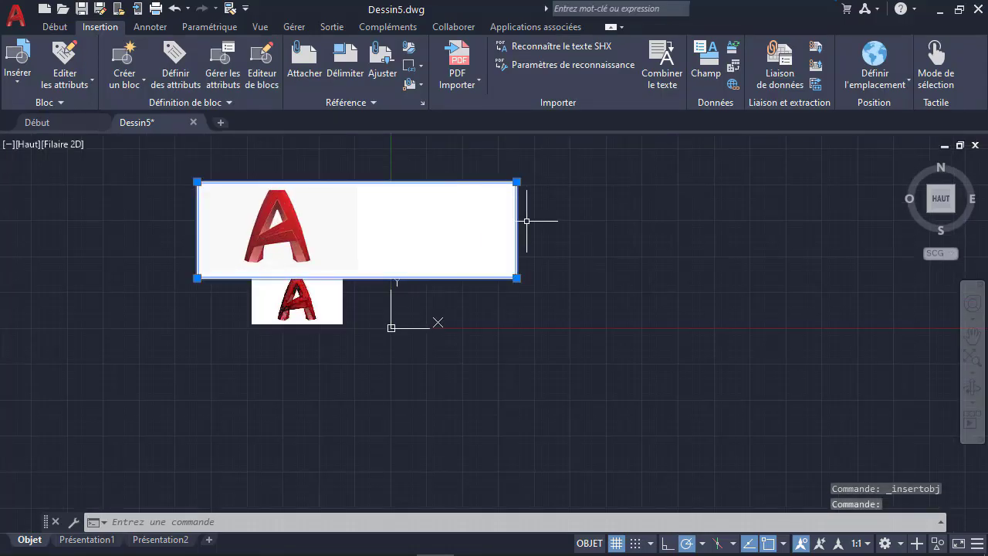
Step: Move the Word logo object right with DEPLACER, using its lower-left corner as base point
type("deplac")
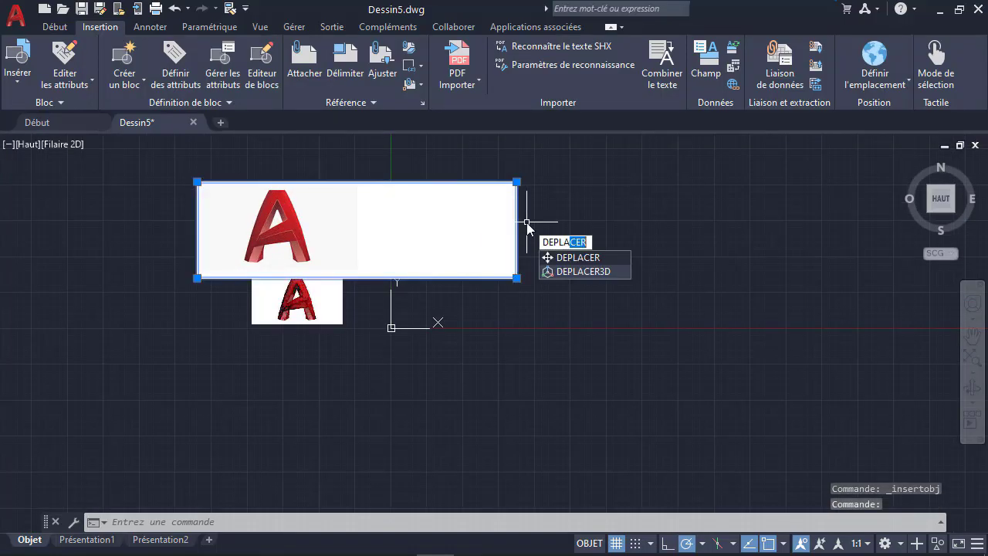
key("Return")
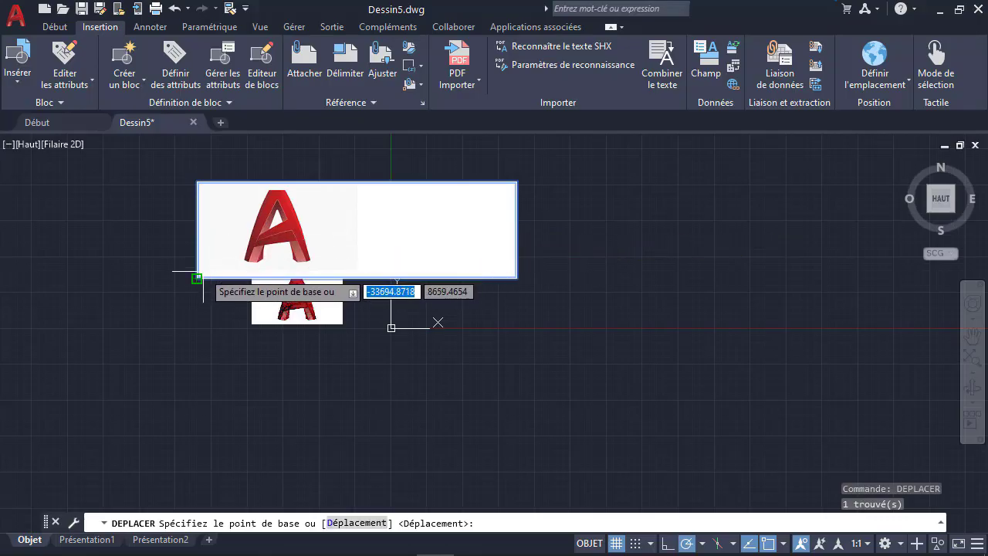
left_click(197, 277)
left_click(556, 278)
key("Escape")
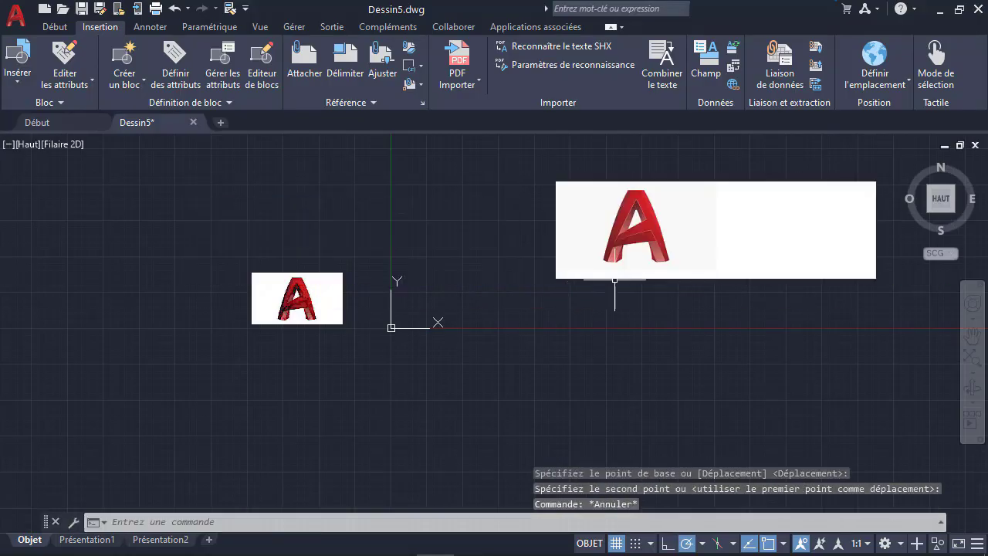
Step: Inspect the moved Word logo up close, deselect it, and frame both logos in view
left_click_drag(544, 171, 888, 289)
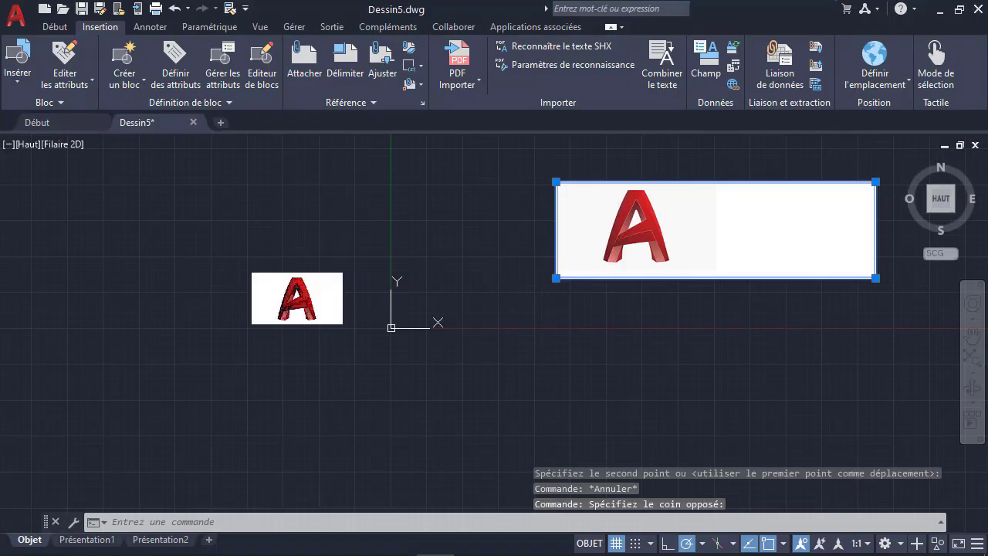
mouse_move(727, 229)
middle_mouse_down()
mouse_move(597, 237)
mouse_move(467, 295)
middle_mouse_up()
scroll(598, 237, "up", 4)
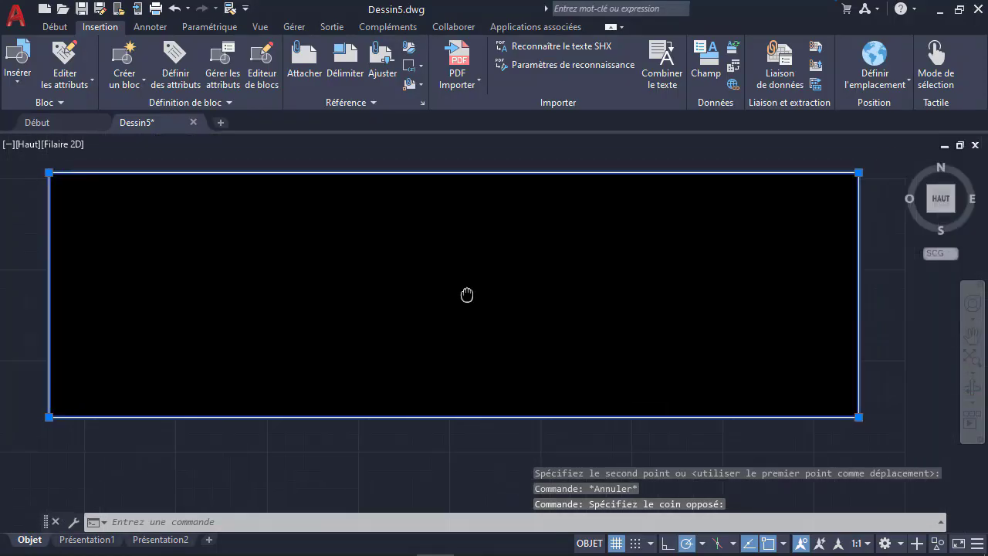
key("Escape")
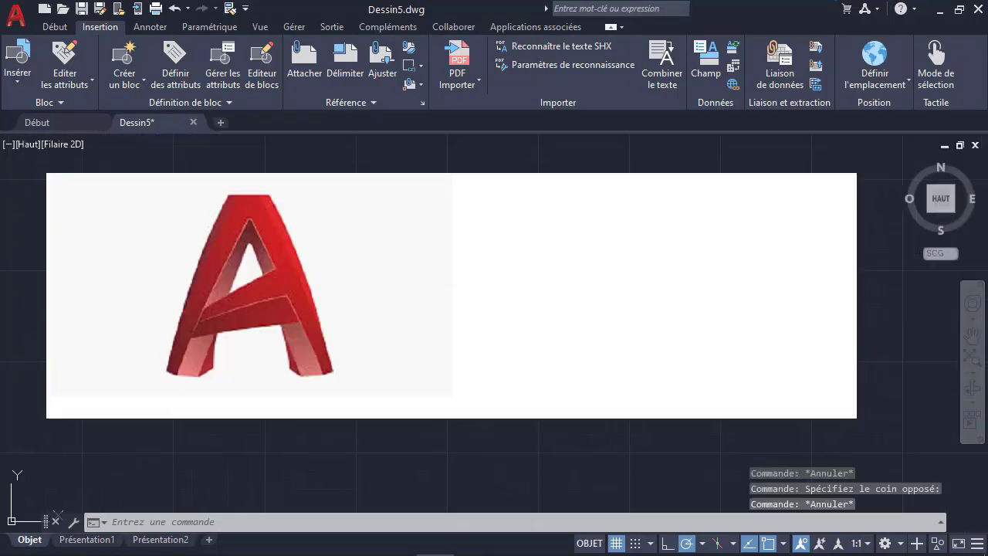
key("Escape")
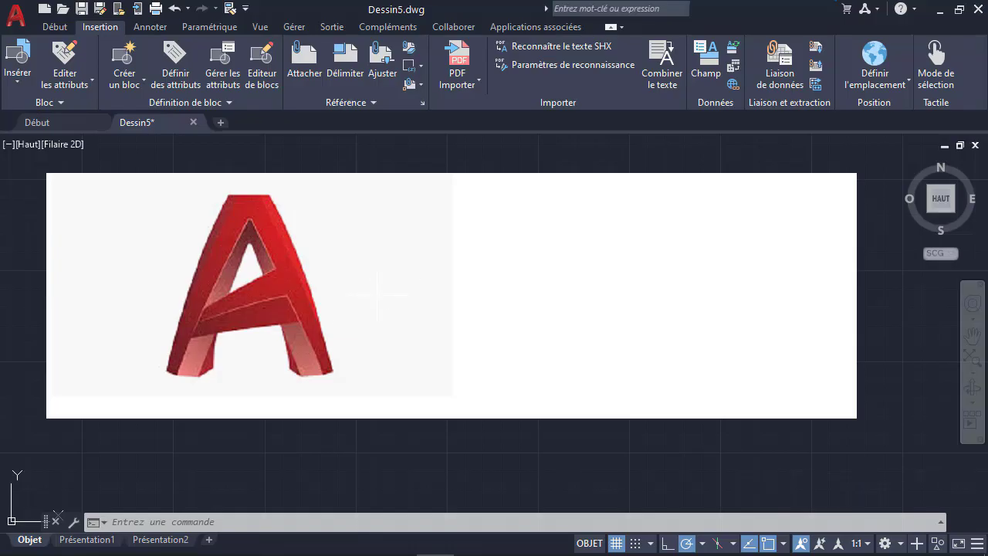
scroll(378, 294, "down", 4)
scroll(367, 294, "down", 2)
mouse_move(198, 304)
middle_mouse_down()
mouse_move(319, 289)
mouse_move(287, 306)
middle_mouse_up()
scroll(319, 288, "up", 2)
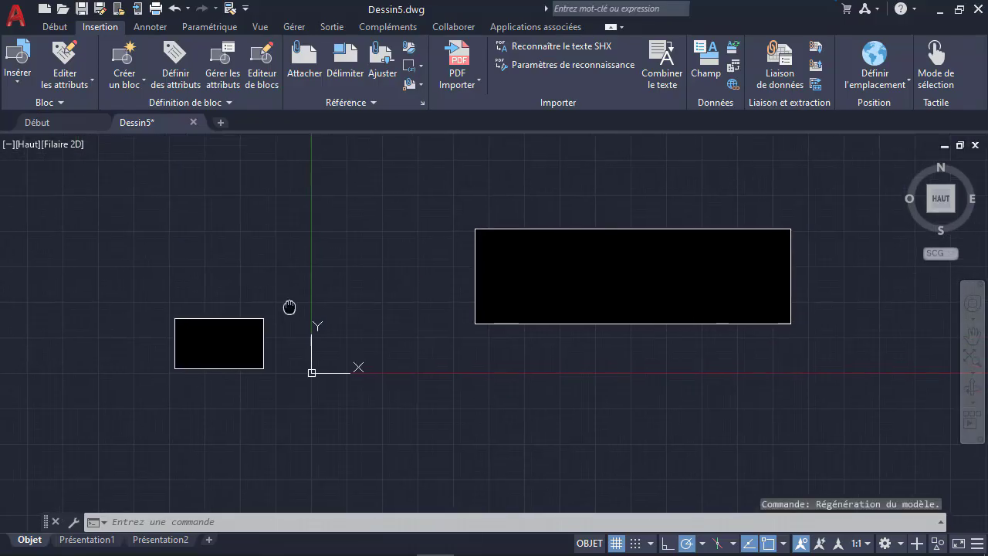
left_click(733, 69)
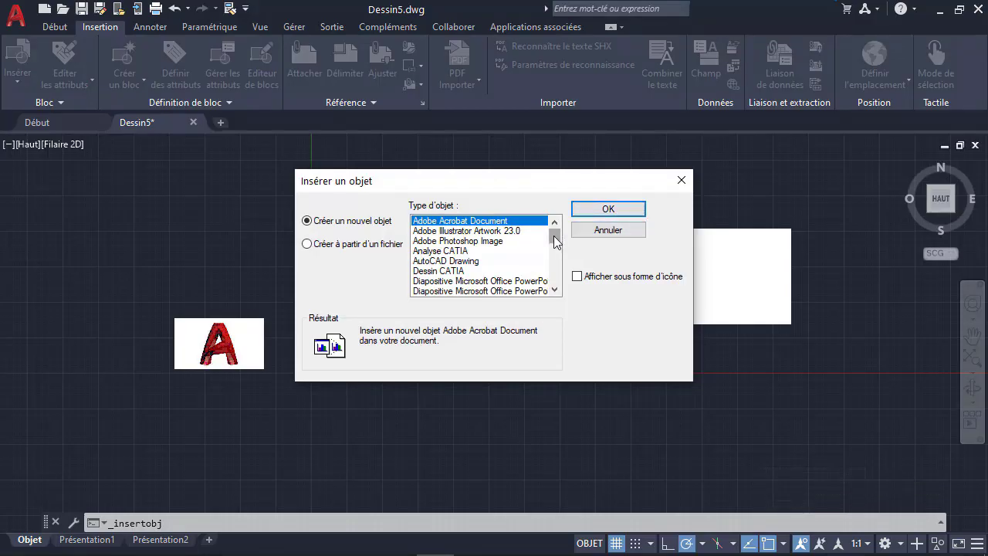
scroll(556, 285, "down", 3)
scroll(555, 291, "down", 3)
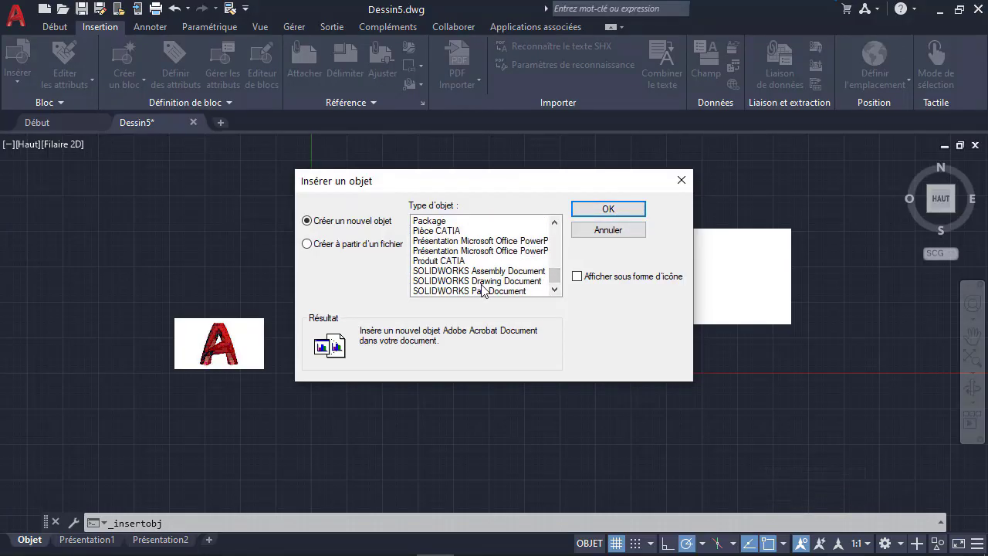
left_click_drag(555, 275, 556, 237)
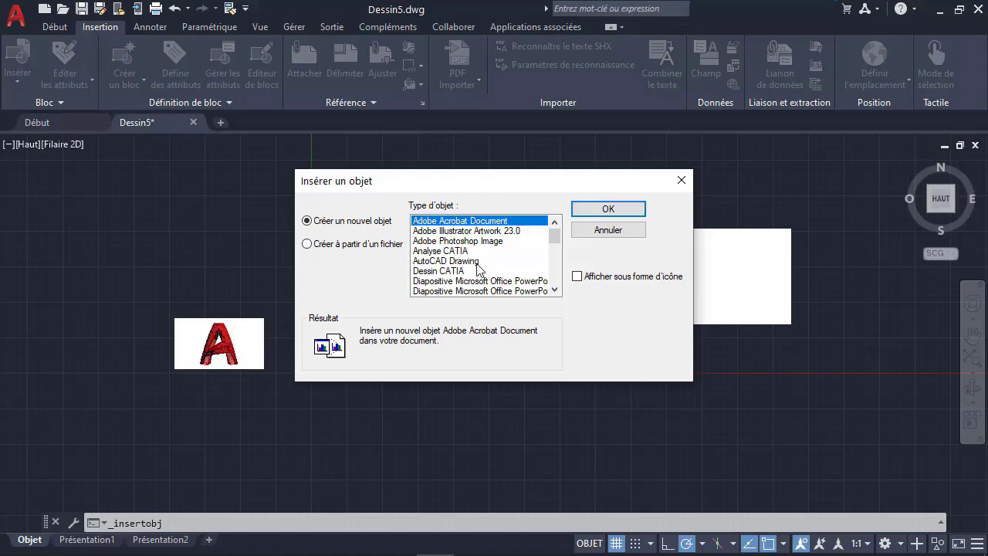
left_click(679, 185)
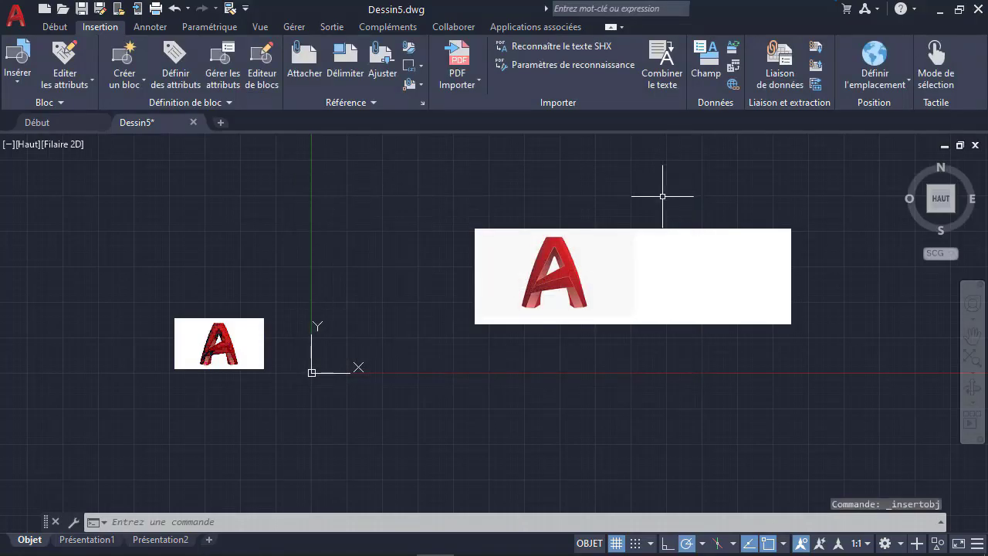